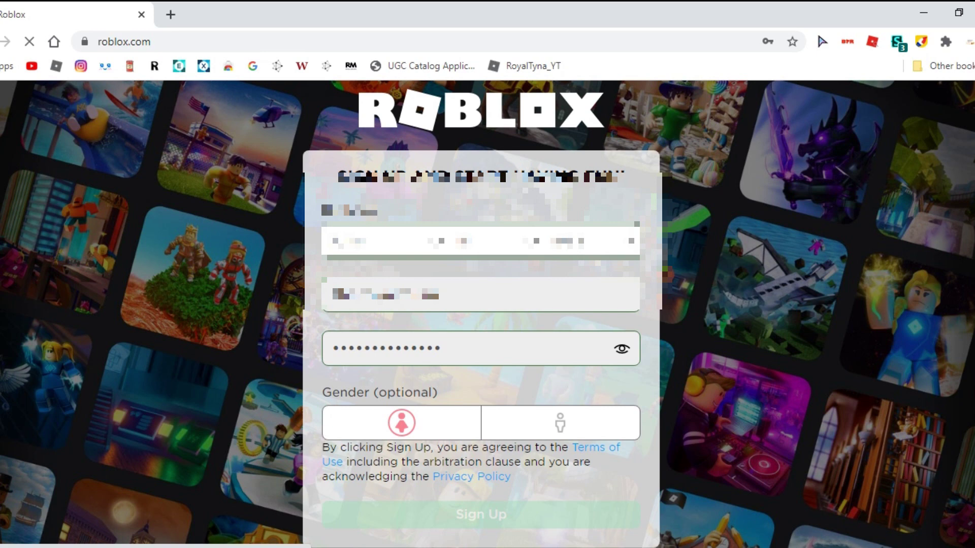
{"action": "mouse_move", "coordinate": [755, 547]}
{"action": "left_click", "coordinate": [754, 508]}
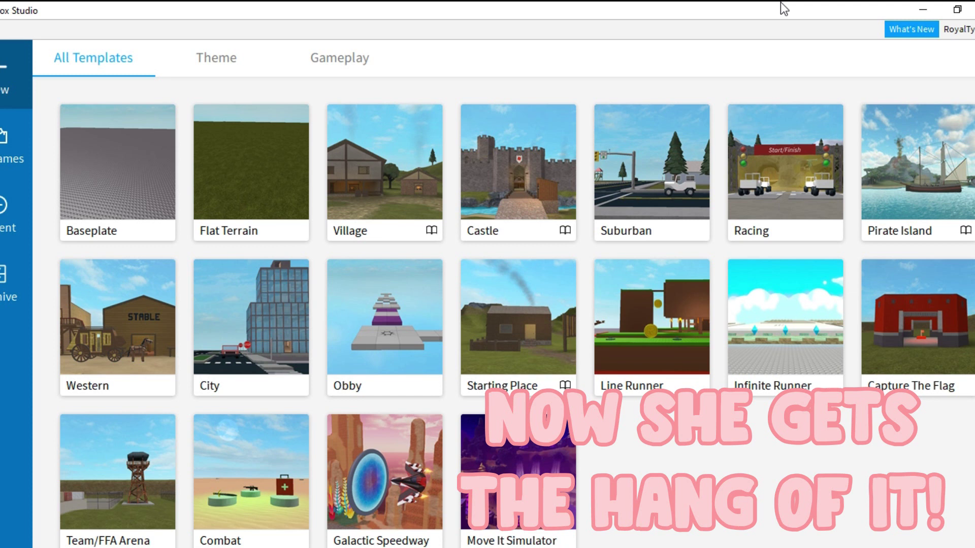
- Create a new place from the Baseplate template and open the Load Character plugin
{"action": "double_click", "coordinate": [108, 183]}
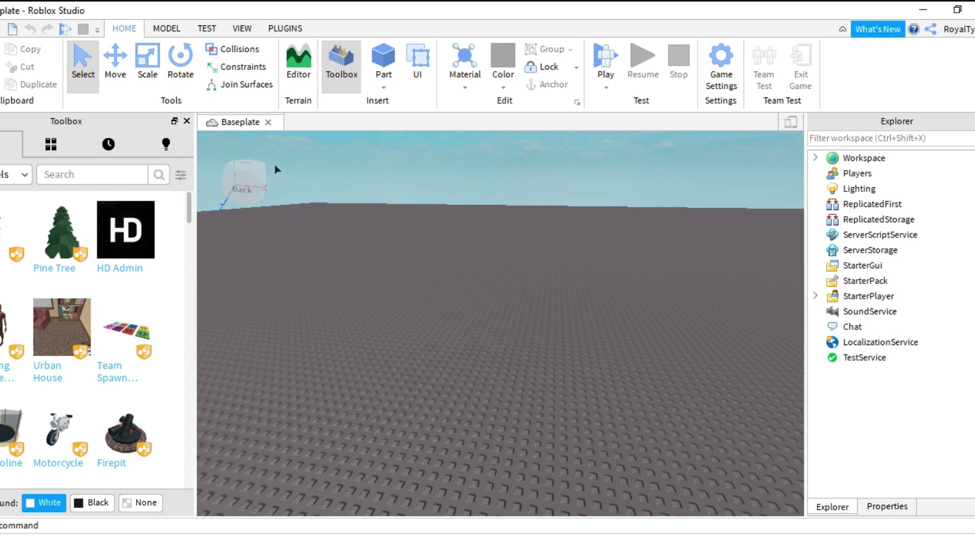
{"action": "left_click", "coordinate": [288, 27]}
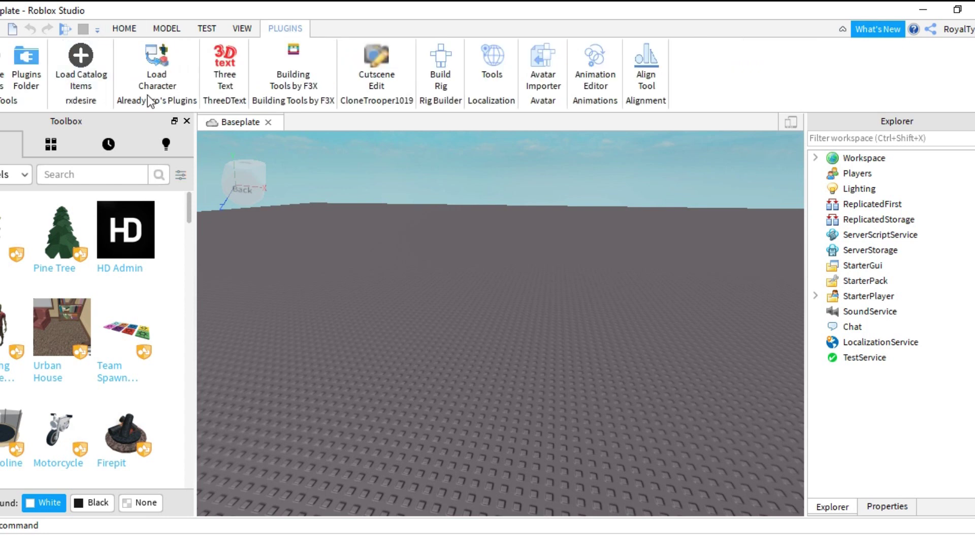
{"action": "left_click", "coordinate": [158, 76]}
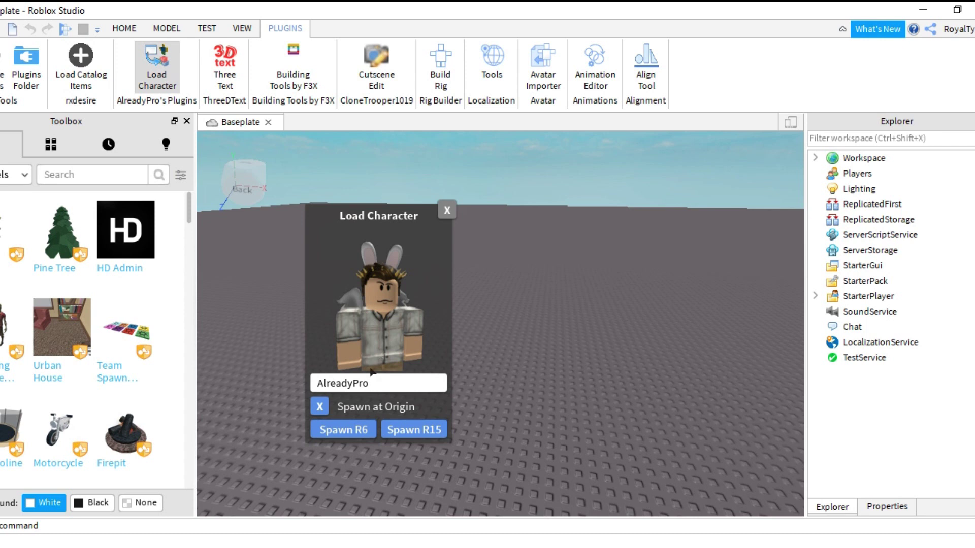
- Replace the default name in Load Character with the creator's own Roblox username
{"action": "key", "text": "BackSpace"}
{"action": "key", "text": "BackSpace"}
{"action": "key", "text": "BackSpace"}
{"action": "key", "text": "BackSpace"}
{"action": "key", "text": "BackSpace"}
{"action": "key", "text": "BackSpace"}
{"action": "key", "text": "BackSpace"}
{"action": "key", "text": "BackSpace"}
{"action": "key", "text": "BackSpace"}
{"action": "key", "text": "BackSpace"}
{"action": "type", "text": "roya"}
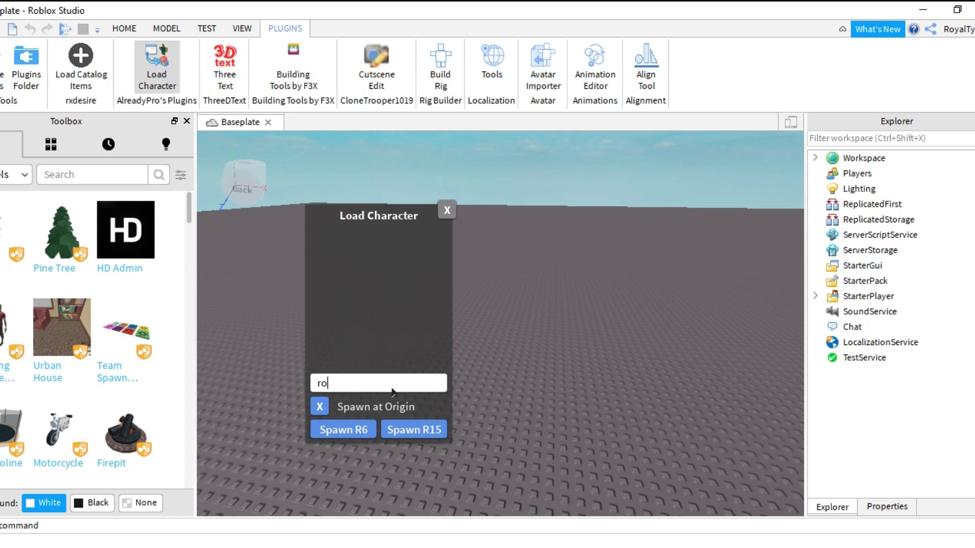
{"action": "type", "text": "ltyna_yt"}
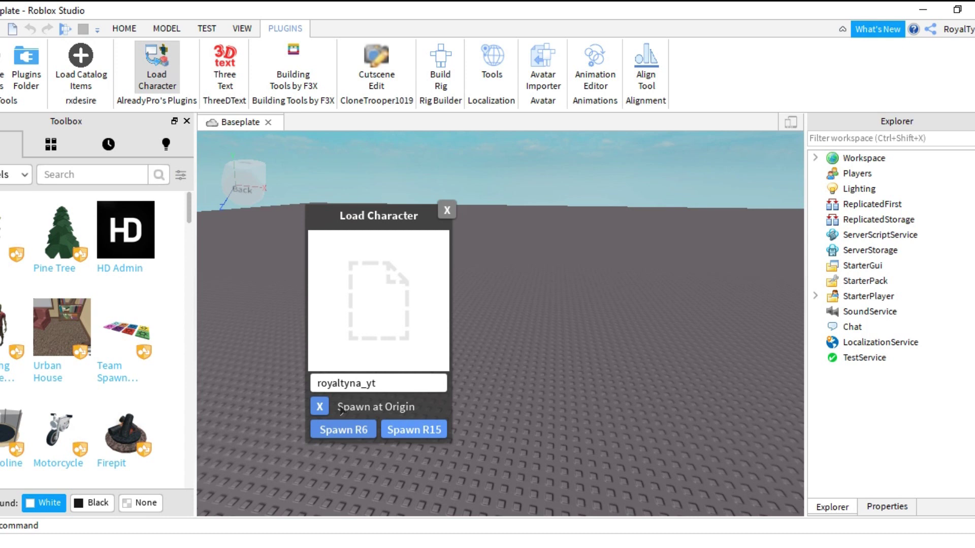
- Try a different Roblox username in Load Character and clear the name field
{"action": "key", "text": "ctrl+a"}
{"action": "type", "text": "the"}
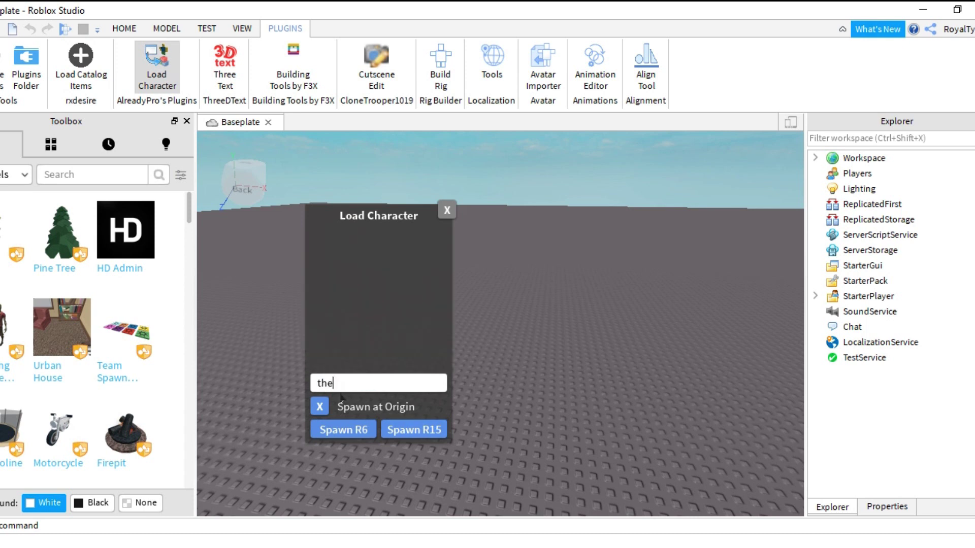
{"action": "type", "text": "royalmum"}
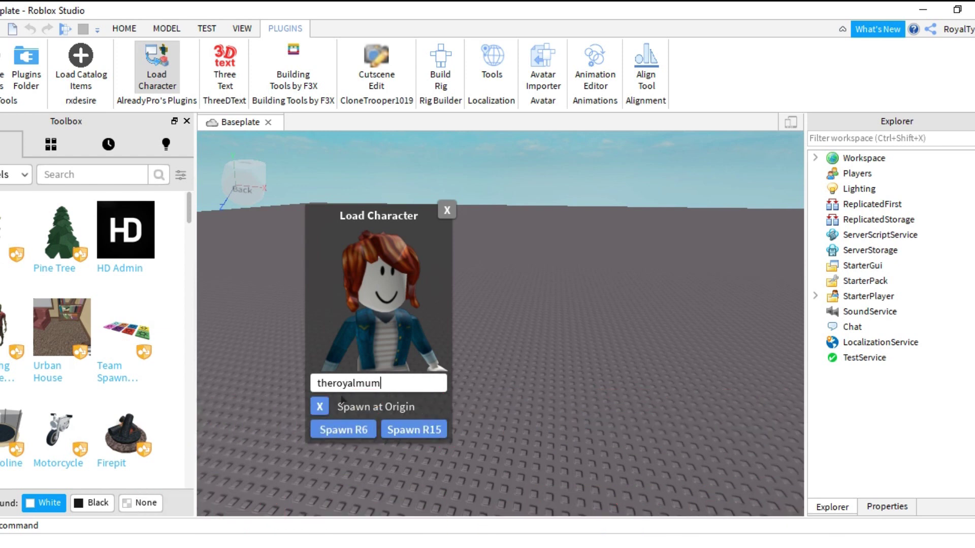
{"action": "key", "text": "BackSpace"}
{"action": "key", "text": "BackSpace"}
{"action": "key", "text": "BackSpace"}
{"action": "key", "text": "BackSpace"}
{"action": "key", "text": "BackSpace"}
{"action": "key", "text": "BackSpace"}
{"action": "key", "text": "BackSpace"}
{"action": "key", "text": "BackSpace"}
{"action": "key", "text": "BackSpace"}
{"action": "key", "text": "BackSpace"}
{"action": "key", "text": "BackSpace"}
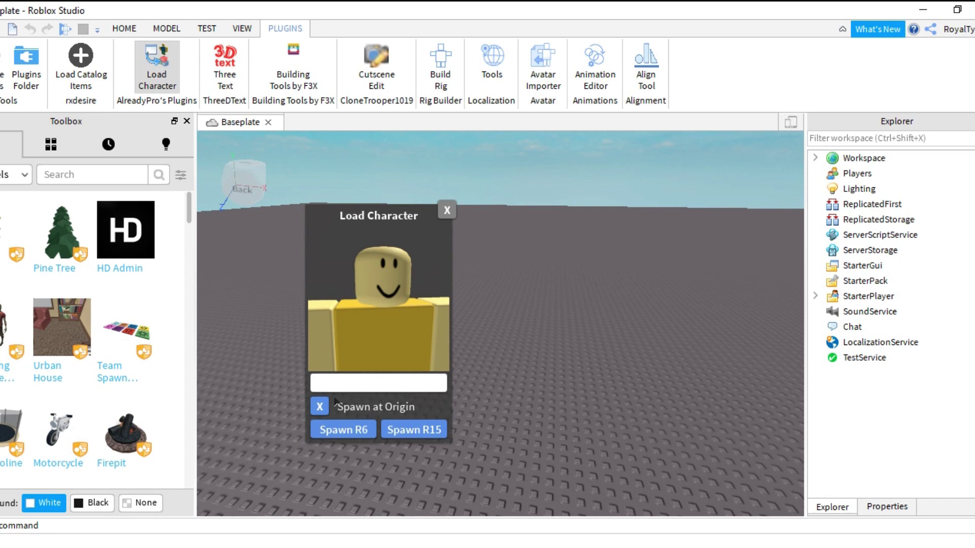
- Enter the creator's Roblox username again, spawn the R6 character at the origin and view it from the front
{"action": "type", "text": "royaltyna_yt"}
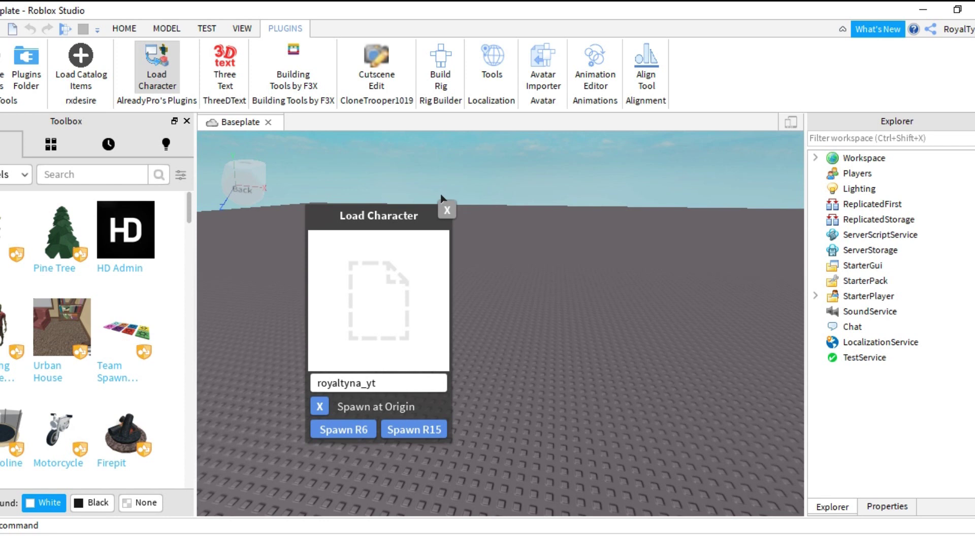
{"action": "key", "text": "f"}
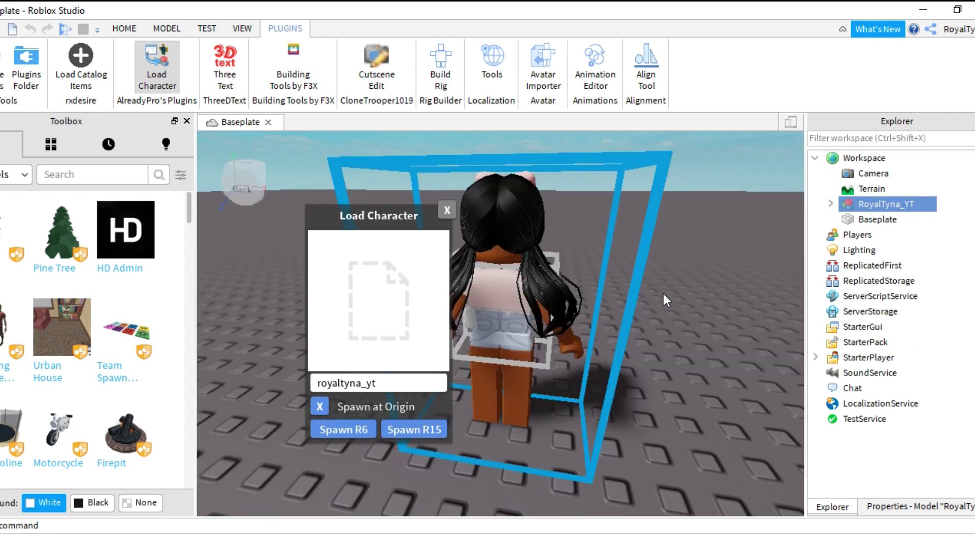
{"action": "right_click_drag", "start_coordinate": [662, 292], "coordinate": [663, 294]}
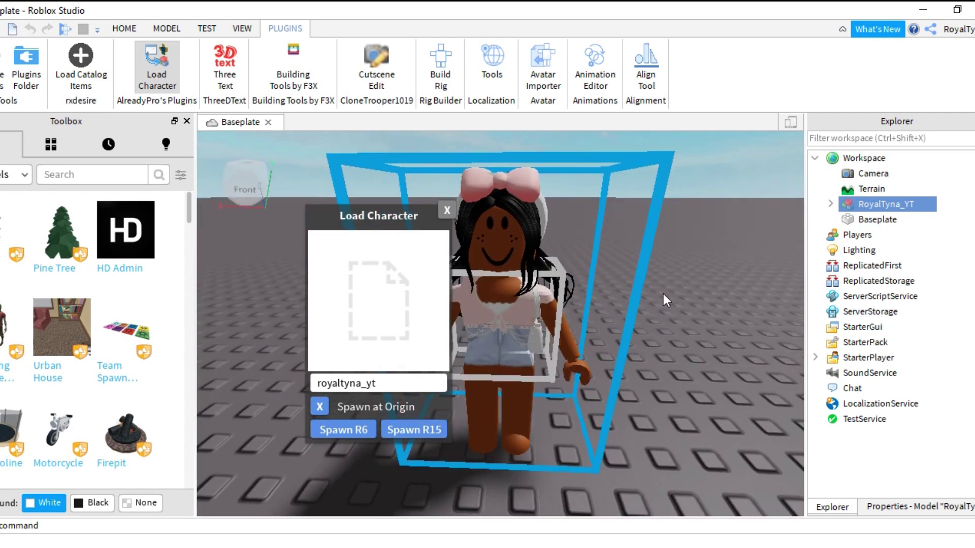
- Expand the character model's Head and show the properties of its face decal
{"action": "left_click", "coordinate": [831, 204]}
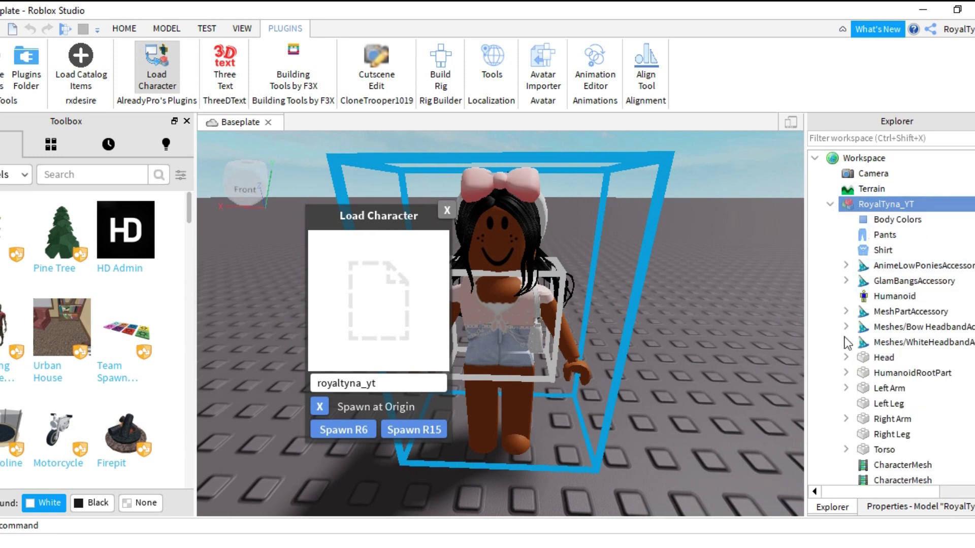
{"action": "left_click", "coordinate": [847, 358]}
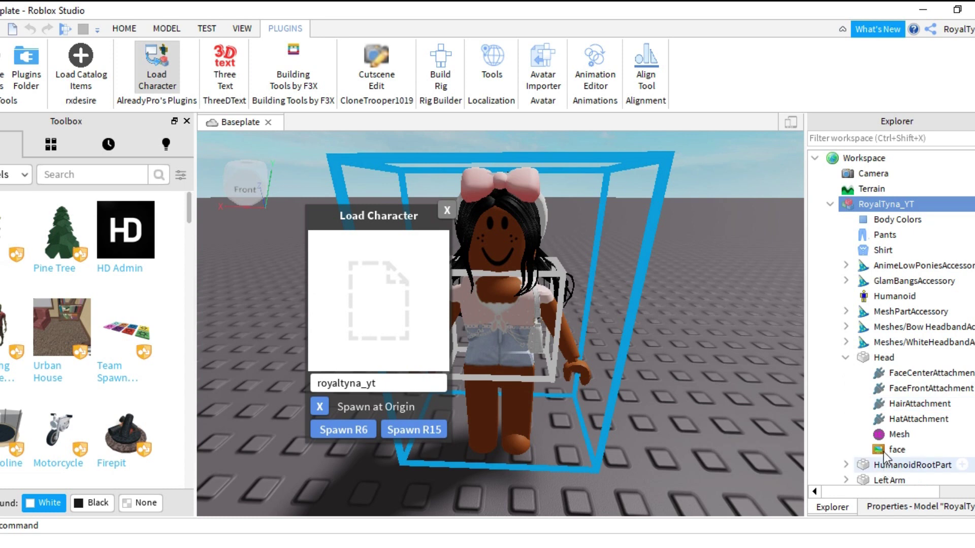
{"action": "left_click", "coordinate": [883, 506]}
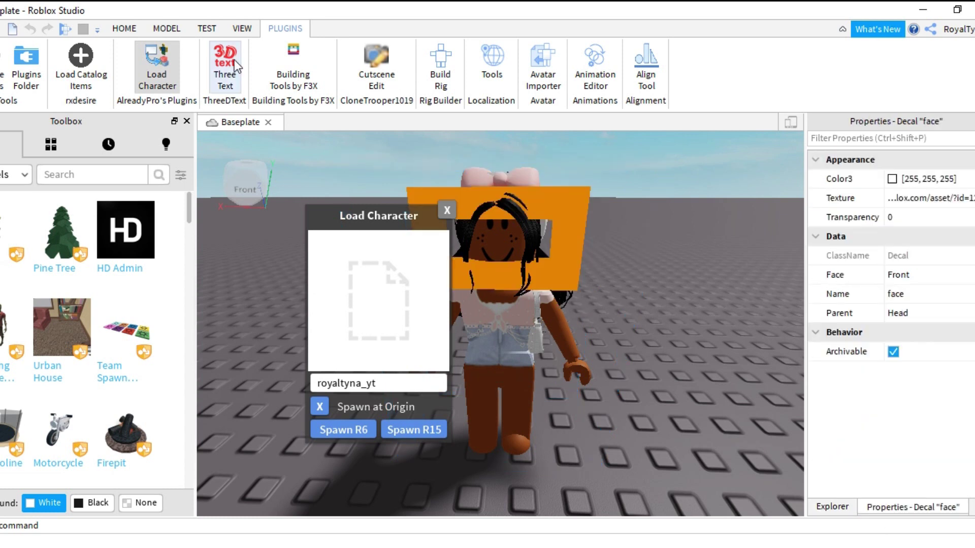
- Search the Toolbox images for "super super happy face"
{"action": "left_click", "coordinate": [16, 175]}
{"action": "left_click", "coordinate": [10, 216]}
{"action": "left_click", "coordinate": [113, 176]}
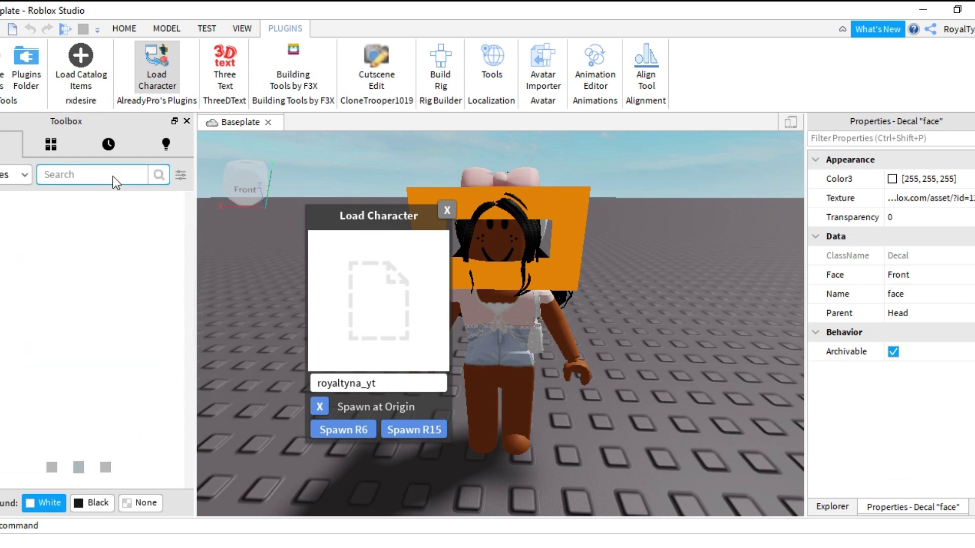
{"action": "type", "text": "super super"}
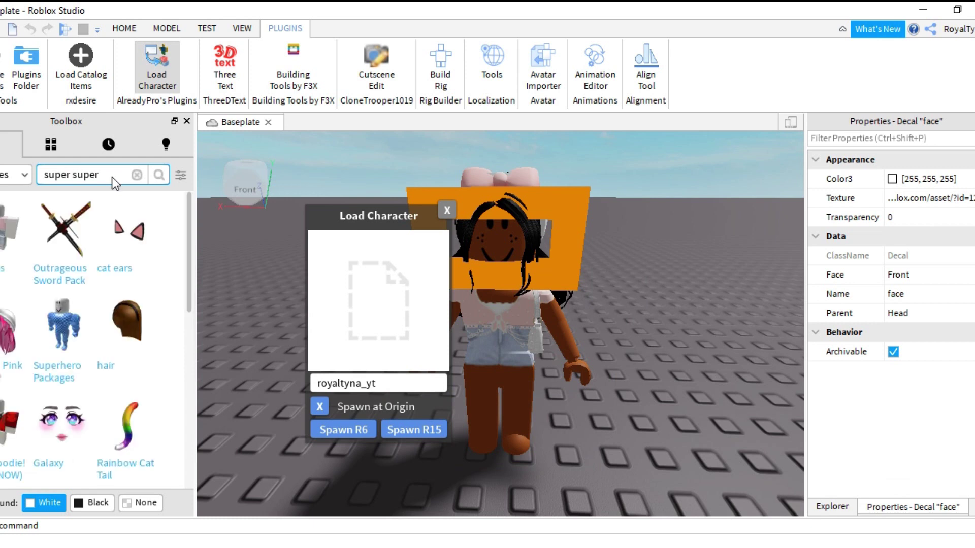
{"action": "type", "text": "happy fac"}
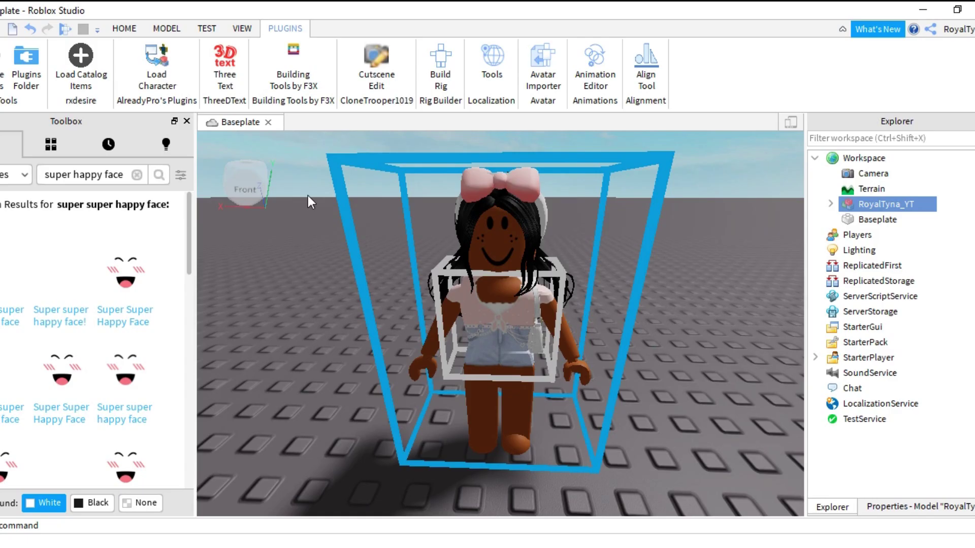
- Export the spawned character model with Export Selection
{"action": "right_click", "coordinate": [874, 202]}
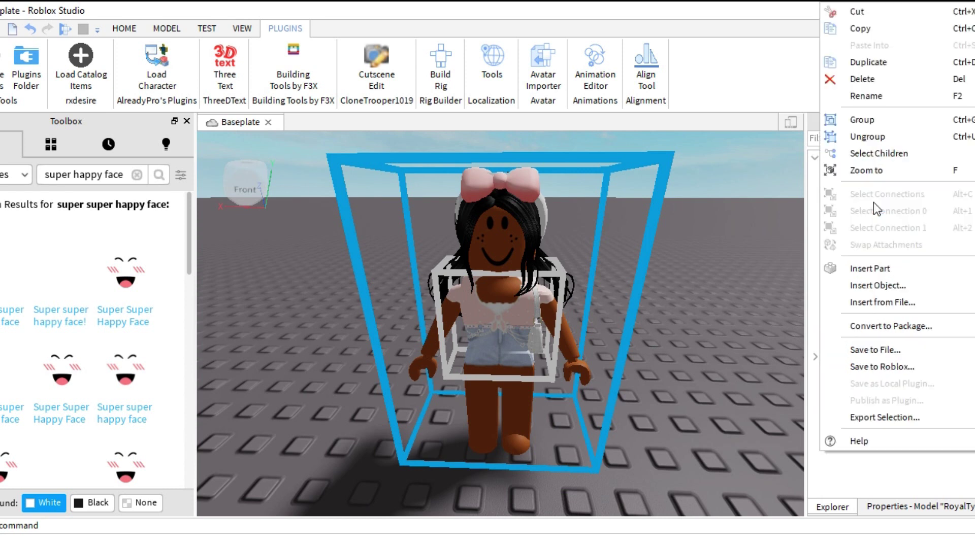
{"action": "left_click", "coordinate": [897, 418]}
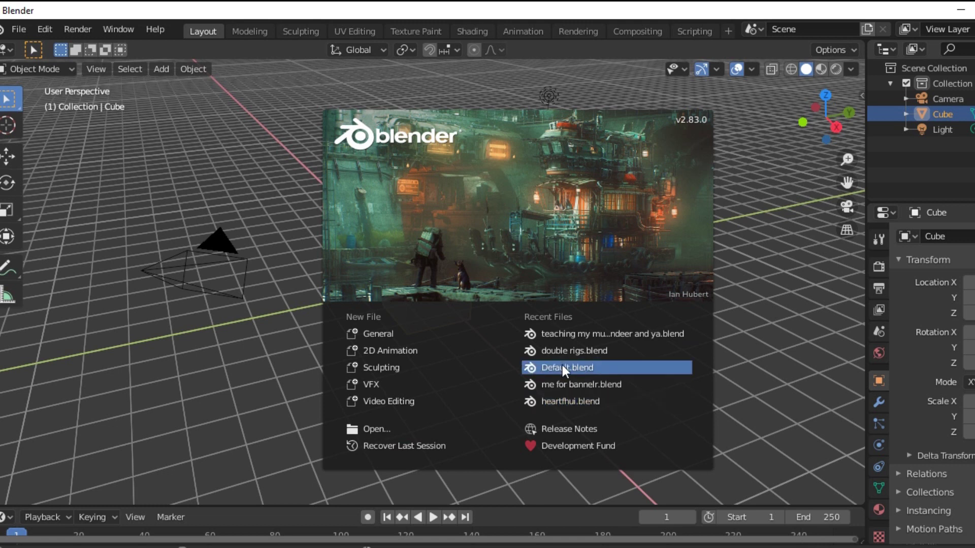
- Switch to Blender and open the recent file Default.blend containing the woman rig
{"action": "left_click", "coordinate": [560, 368]}
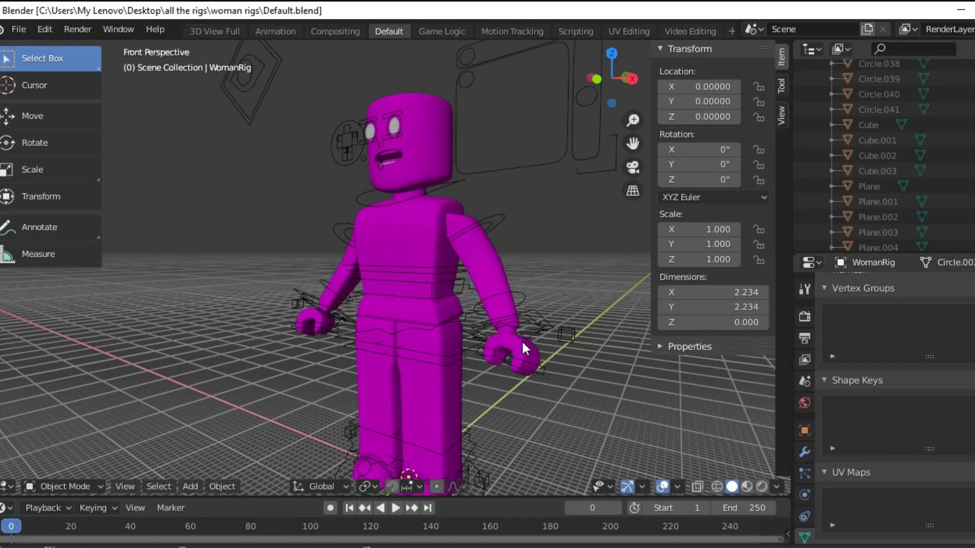
{"action": "left_click", "coordinate": [17, 29]}
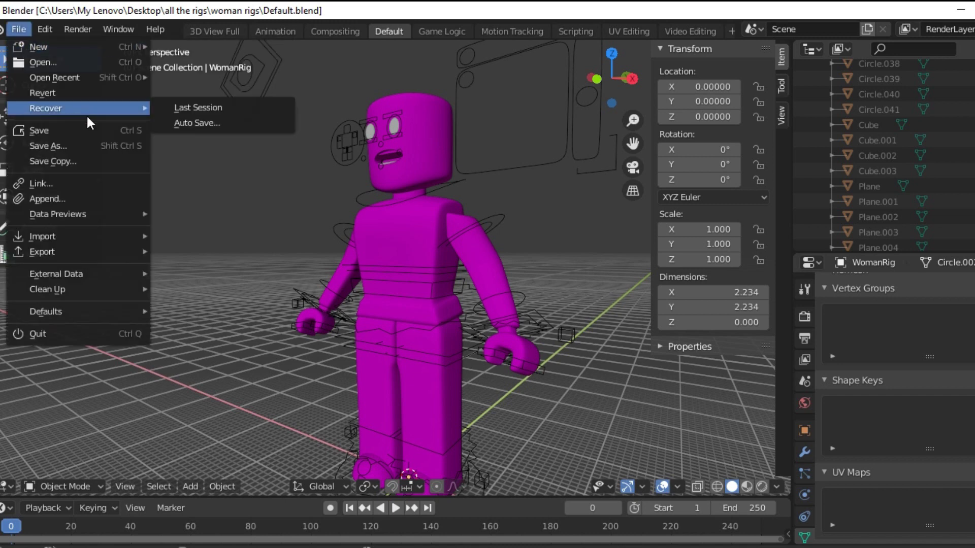
{"action": "left_click", "coordinate": [190, 118]}
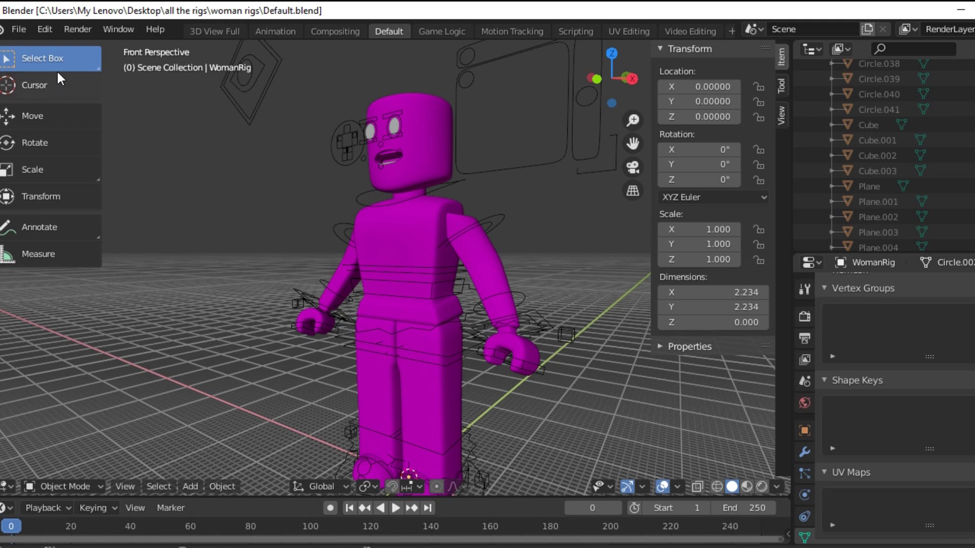
- Save the rig file as royaltynateachingmumgfx.blend in the saved blends folder
{"action": "left_click", "coordinate": [21, 30]}
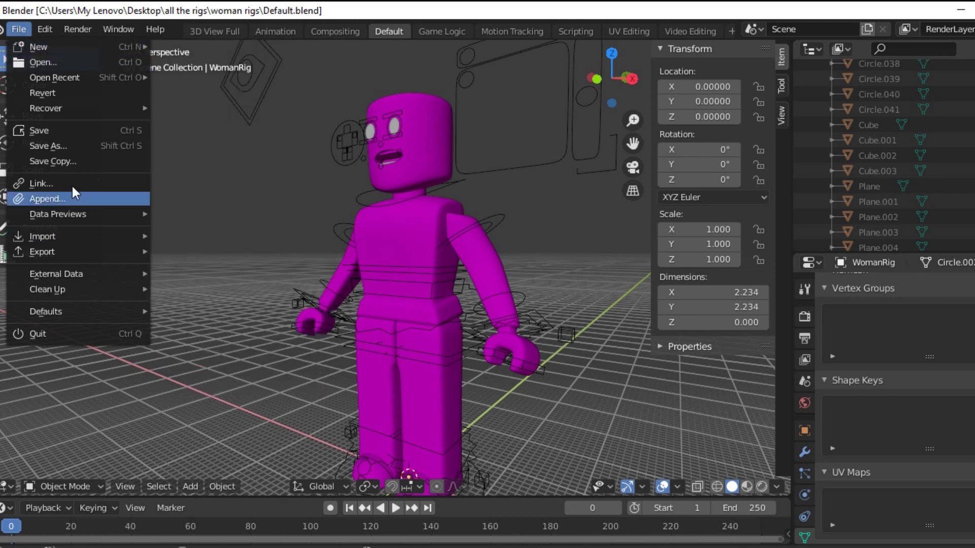
{"action": "left_click", "coordinate": [68, 146]}
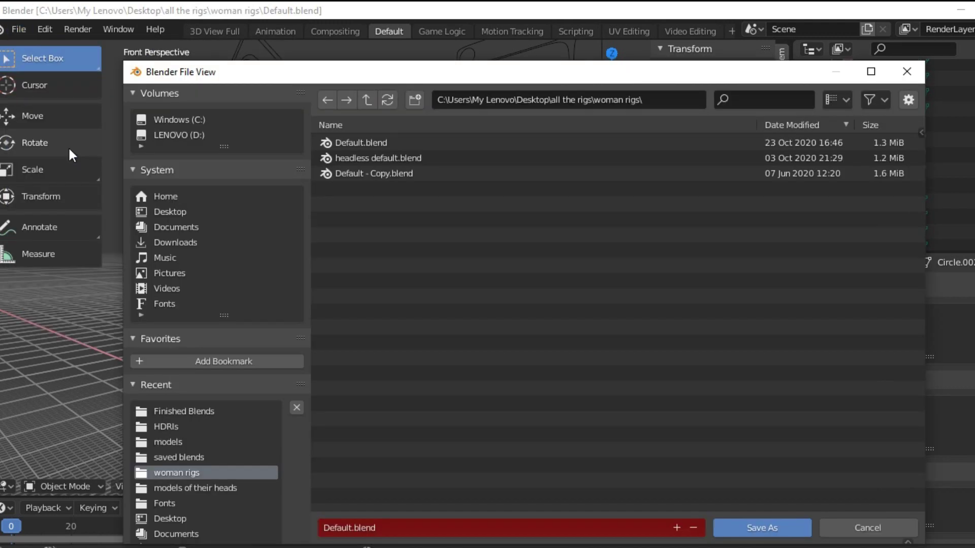
{"action": "left_click", "coordinate": [193, 458]}
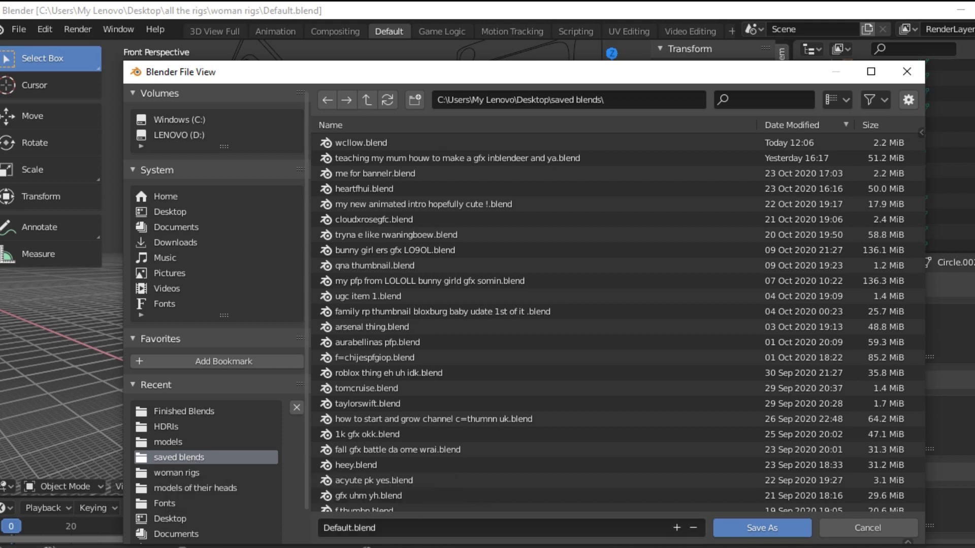
{"action": "left_click", "coordinate": [412, 526]}
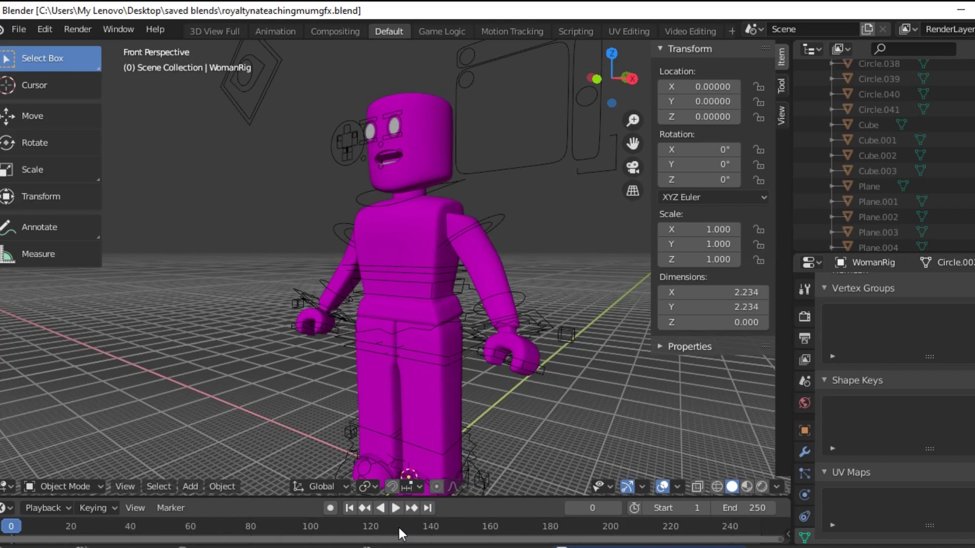
- Delete the rig's head mesh
{"action": "left_click", "coordinate": [393, 145]}
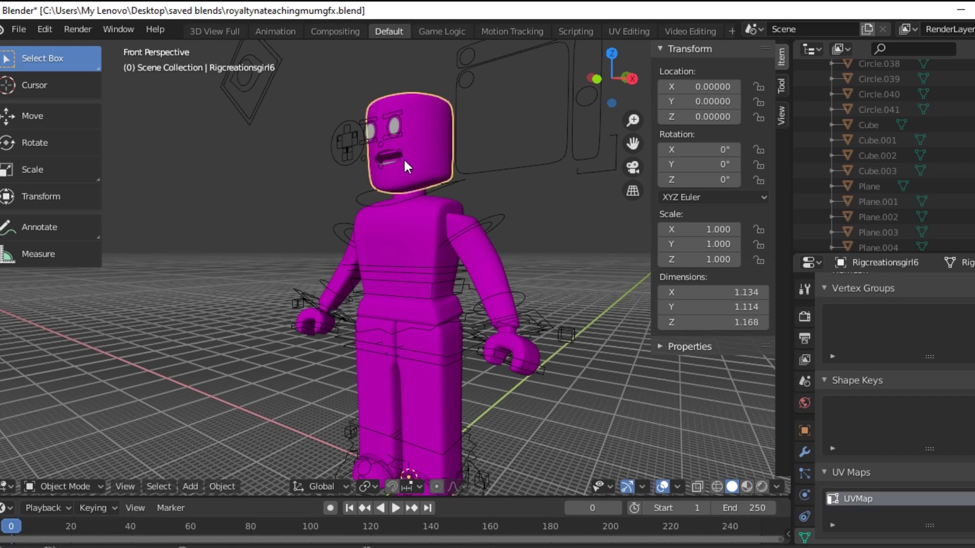
{"action": "key", "text": "x"}
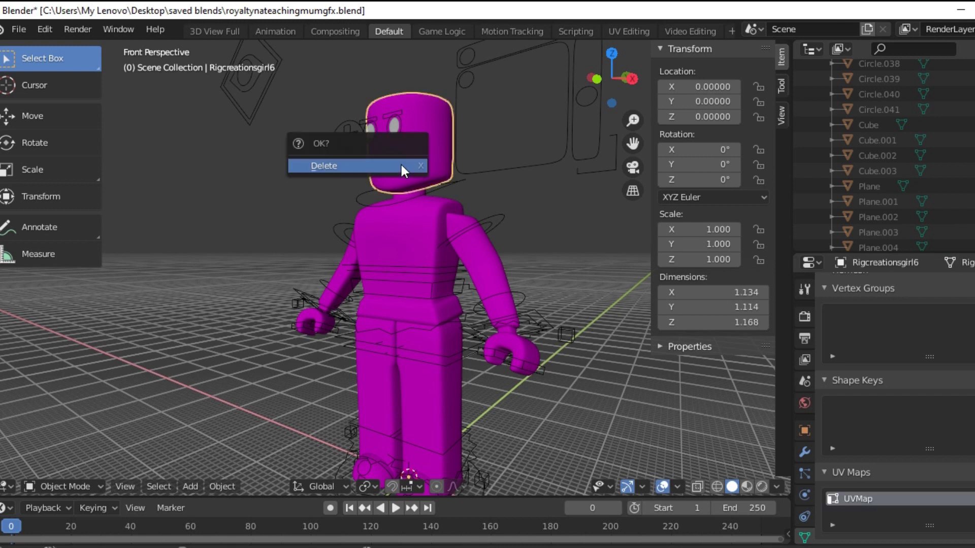
{"action": "left_click", "coordinate": [358, 168]}
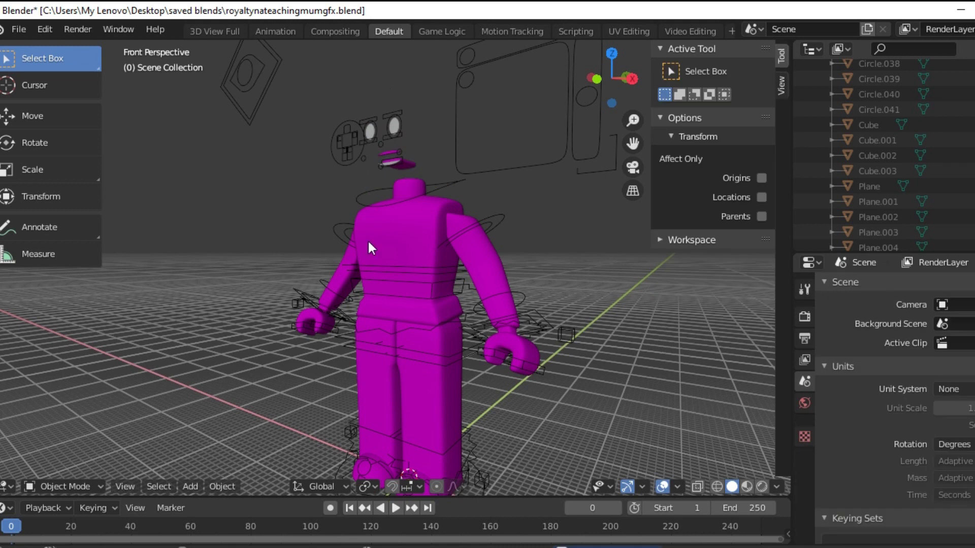
- Delete the rig's eyes, mouth and surrounding face controls, including the leftover mouth piece above the neck
{"action": "left_click_drag", "start_coordinate": [299, 86], "coordinate": [425, 162]}
{"action": "key", "text": "x"}
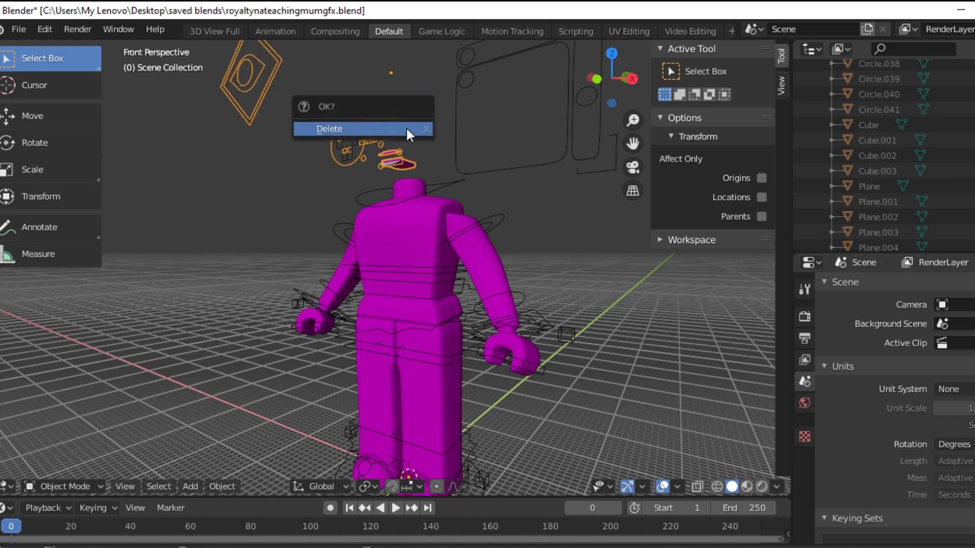
{"action": "left_click", "coordinate": [406, 128]}
{"action": "left_click", "coordinate": [387, 161]}
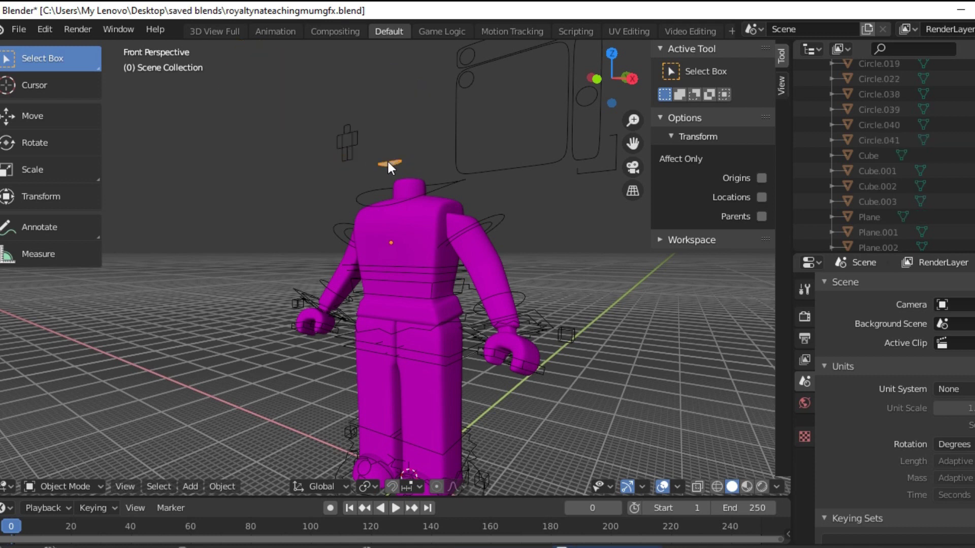
{"action": "key", "text": "x"}
{"action": "left_click", "coordinate": [314, 158]}
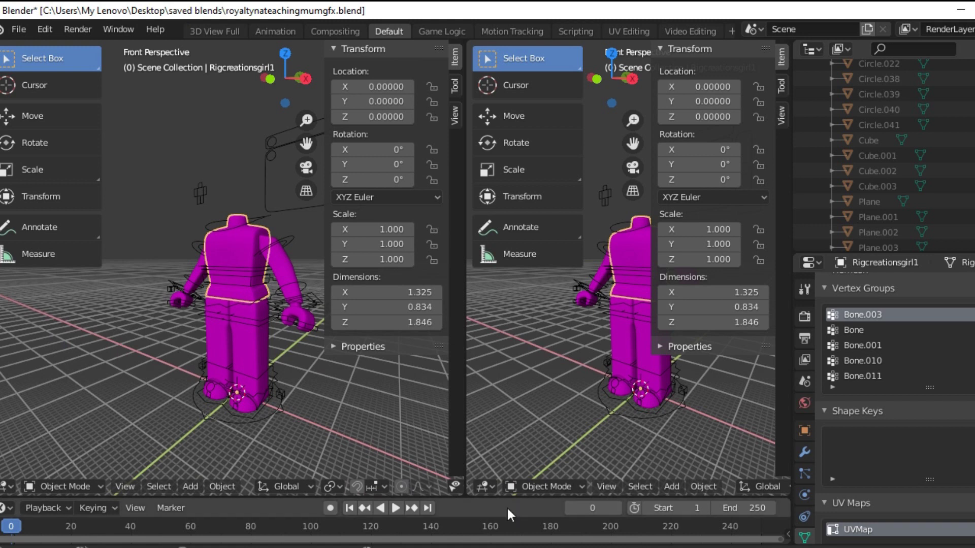
- Change the second viewport to a Shader Editor showing the selected torso's material
{"action": "left_click", "coordinate": [486, 486]}
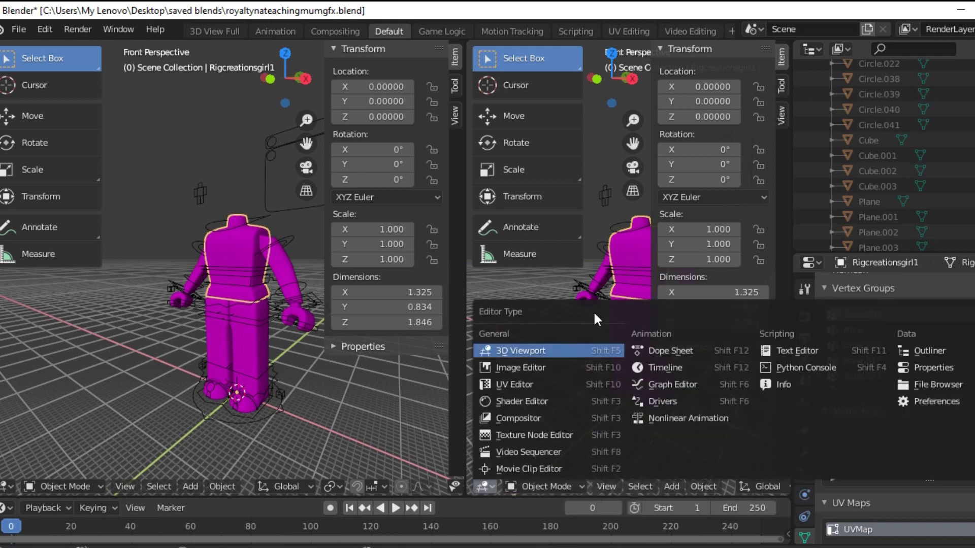
{"action": "left_click", "coordinate": [510, 401]}
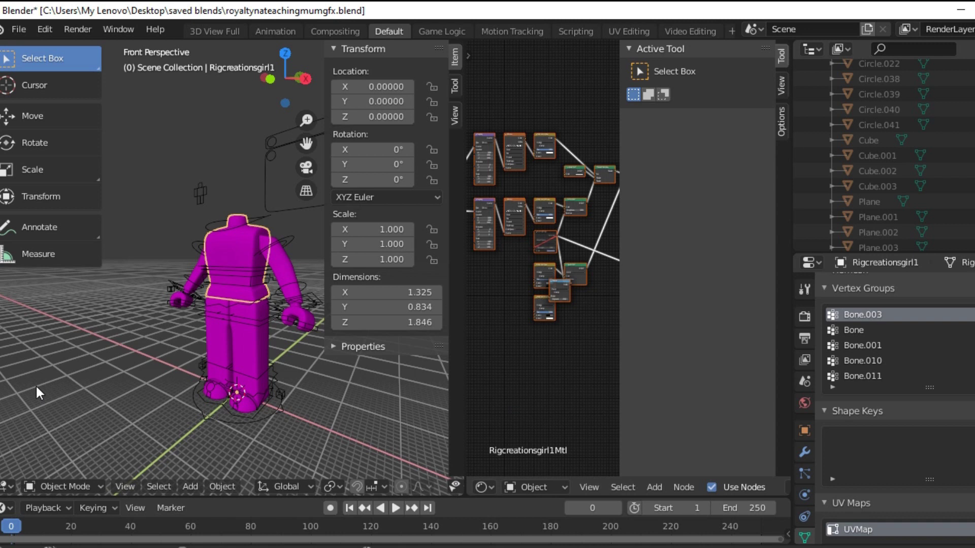
- Load Royaltynayt2Tex.png as the image in the Texture node of the torso's material
{"action": "scroll", "coordinate": [499, 165], "scroll_direction": "up", "scroll_amount": 4}
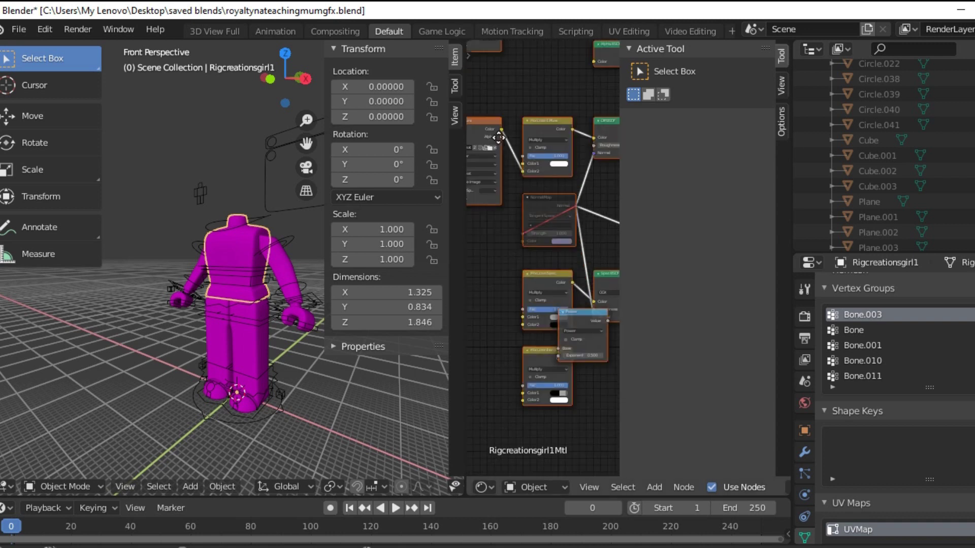
{"action": "middle_click_drag", "start_coordinate": [498, 137], "coordinate": [552, 221]}
{"action": "scroll", "coordinate": [552, 221], "scroll_direction": "up", "scroll_amount": 5}
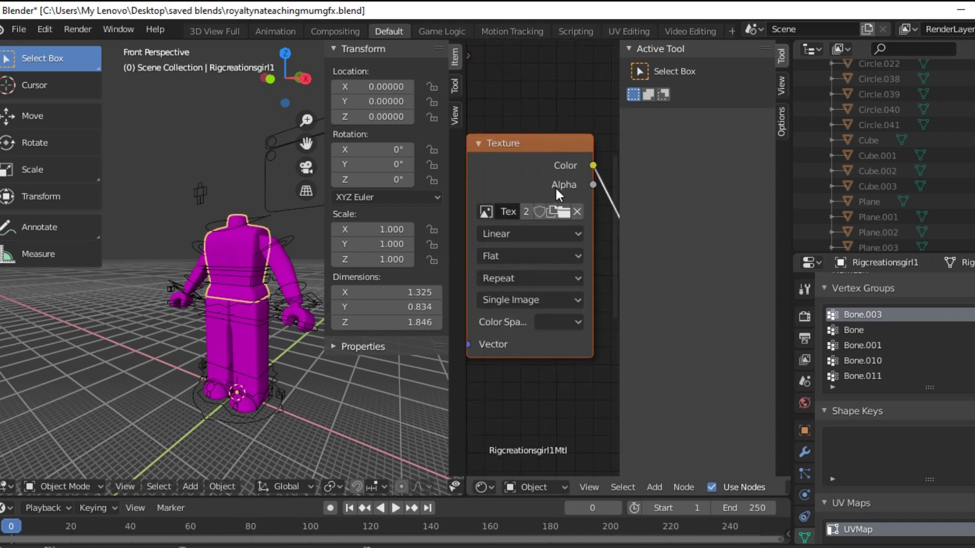
{"action": "left_click", "coordinate": [571, 196]}
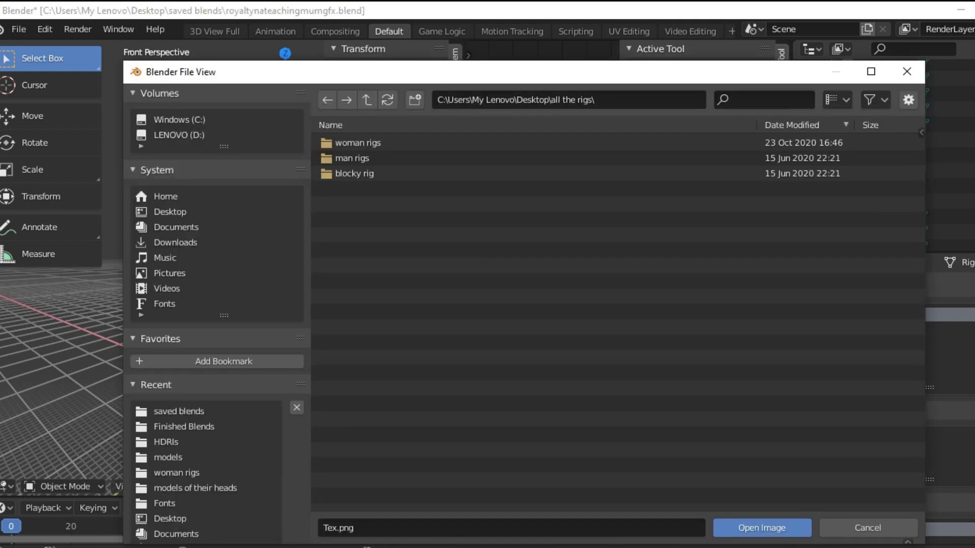
{"action": "key", "text": "Escape"}
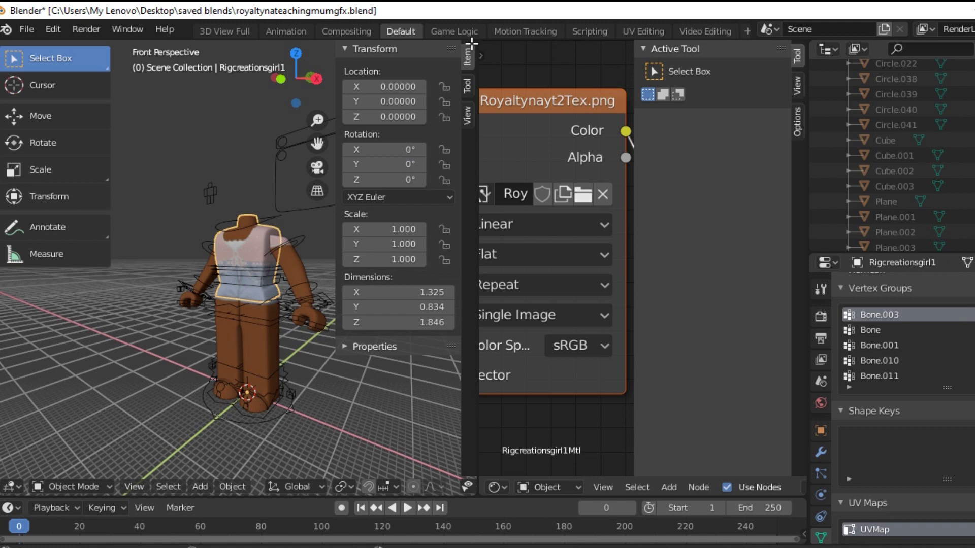
- Merge the Shader Editor area back into the 3D viewport and save the blend file
{"action": "left_click_drag", "start_coordinate": [471, 45], "coordinate": [491, 39]}
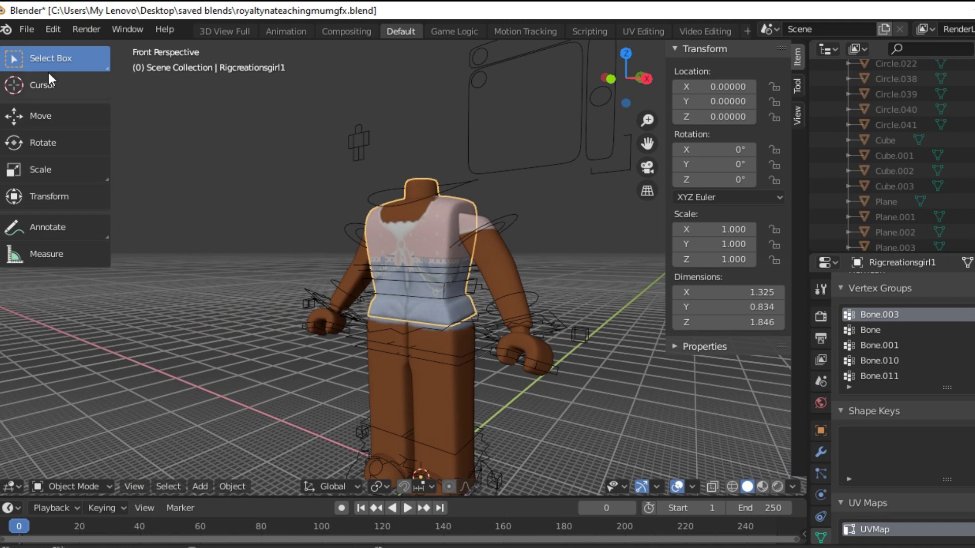
{"action": "key", "text": "ctrl+s"}
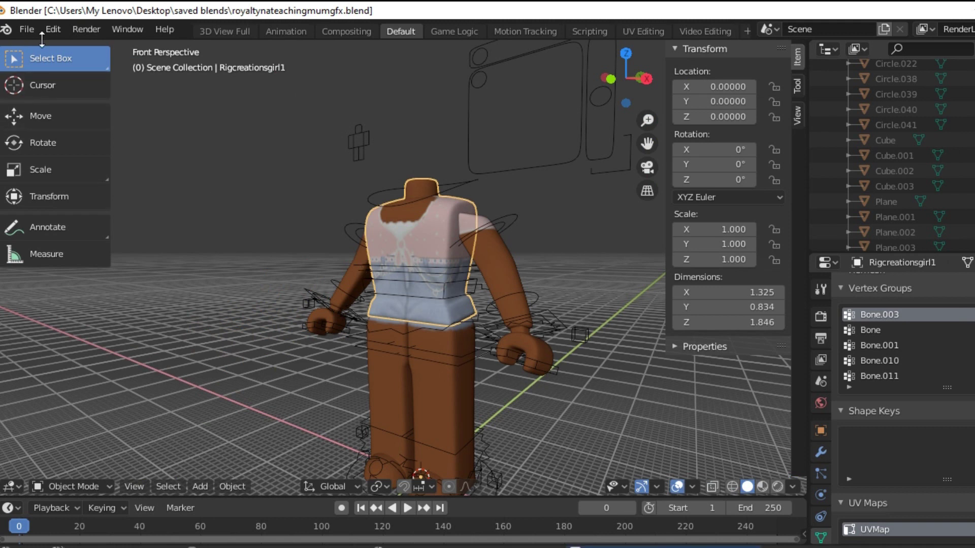
- Import the exported avatar's Wavefront (.obj) model into the rig scene and view it from the front
{"action": "left_click", "coordinate": [29, 28]}
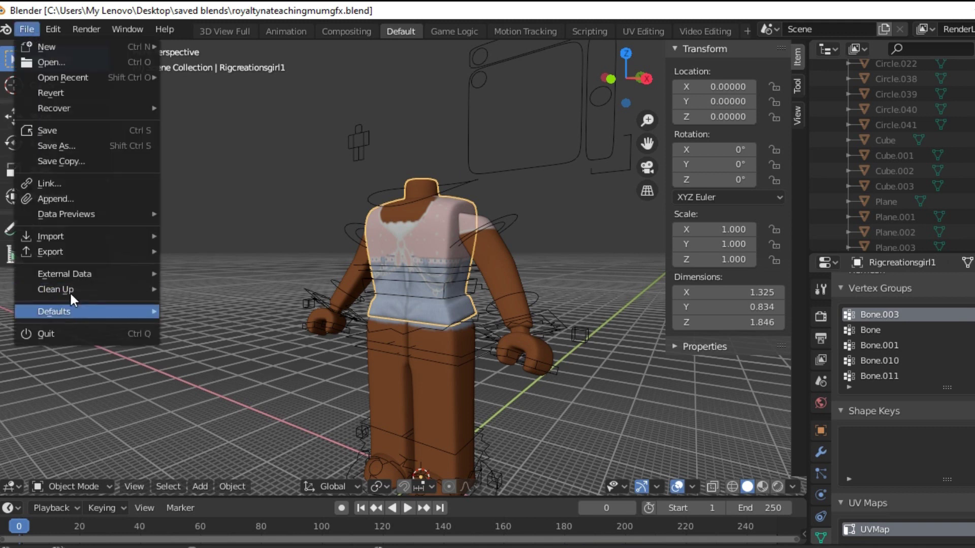
{"action": "mouse_move", "coordinate": [60, 236]}
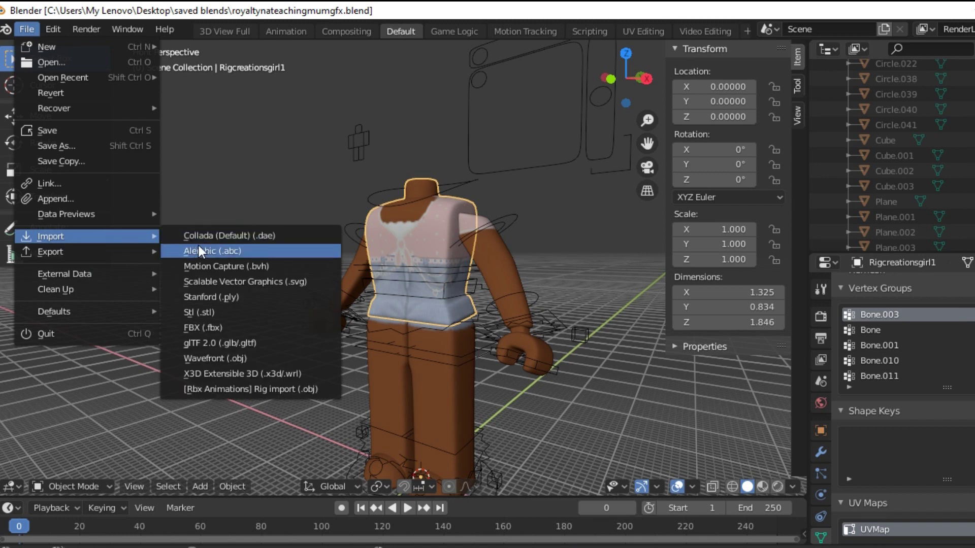
{"action": "left_click", "coordinate": [210, 358]}
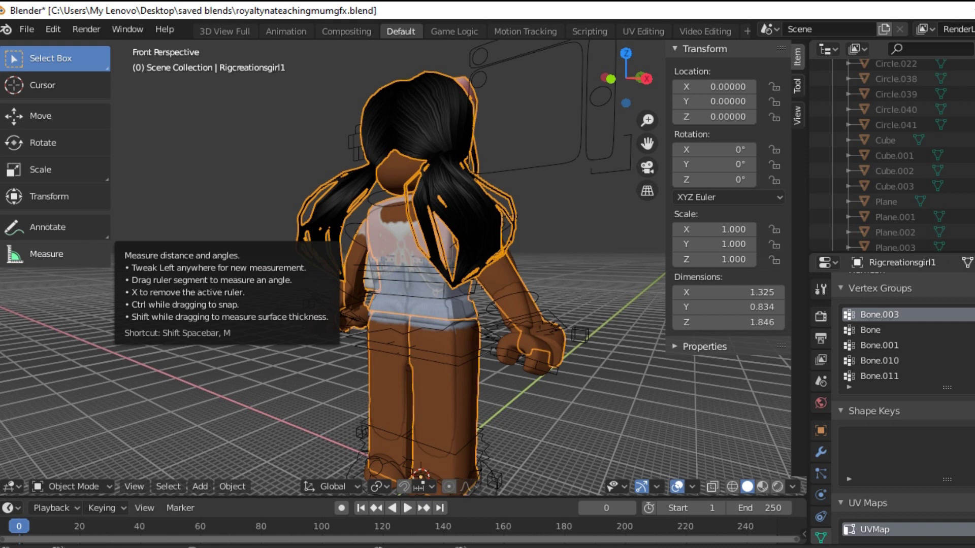
{"action": "key", "text": "ctrl+z"}
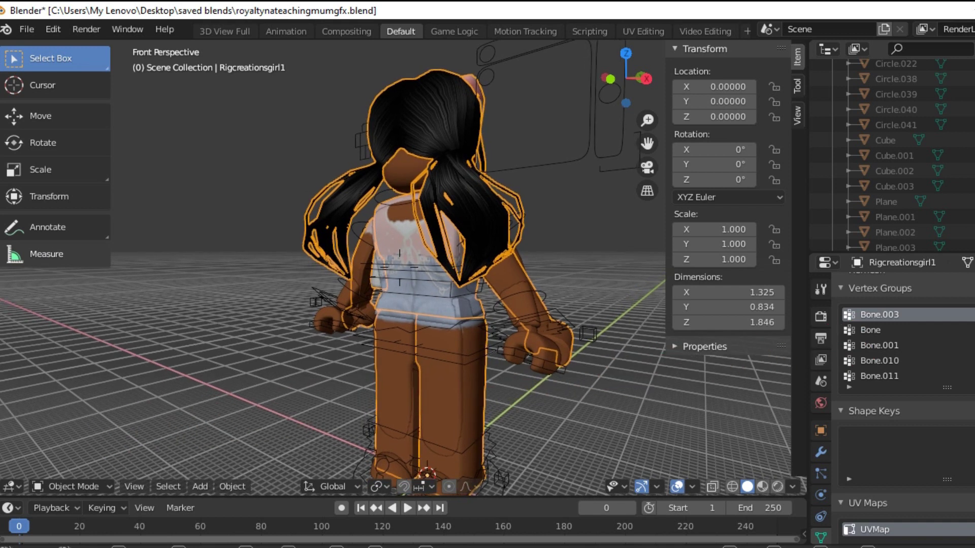
{"action": "mouse_move", "coordinate": [400, 266]}
{"action": "middle_mouse_down"}
{"action": "mouse_move", "coordinate": [406, 281]}
{"action": "mouse_move", "coordinate": [400, 268]}
{"action": "middle_mouse_up"}
{"action": "key", "text": "Right"}
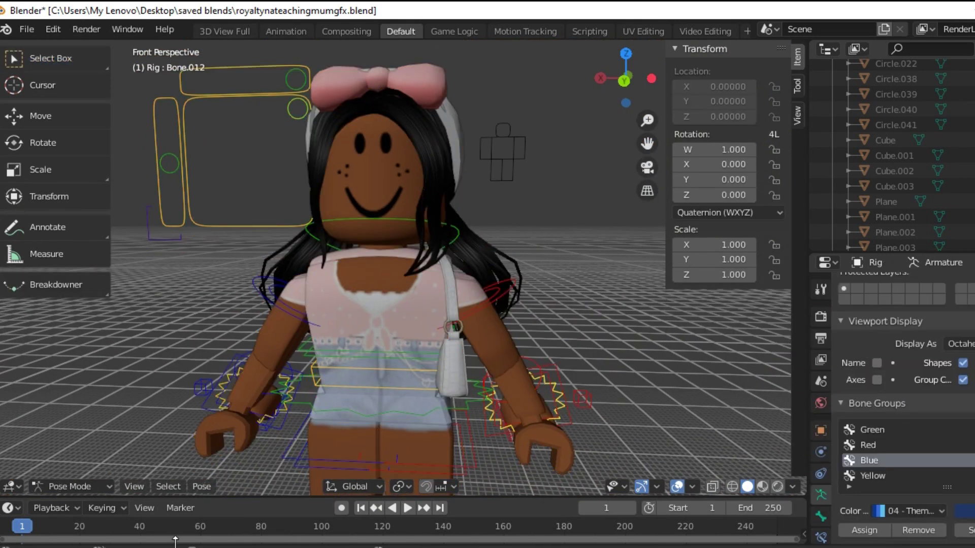
- Switch to Object Mode and delete the imported avatar's two duplicate arms, keeping the rig's arms
{"action": "left_click", "coordinate": [72, 486]}
{"action": "left_click", "coordinate": [75, 469]}
{"action": "left_click", "coordinate": [537, 434]}
{"action": "key", "text": "x"}
{"action": "left_click", "coordinate": [487, 439]}
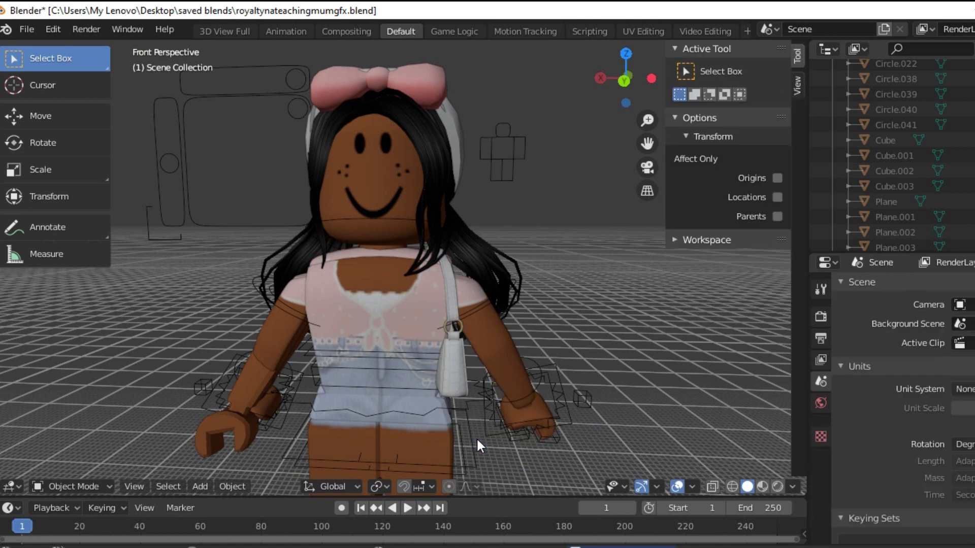
{"action": "left_click", "coordinate": [241, 404]}
{"action": "key", "text": "x"}
{"action": "left_click", "coordinate": [164, 411]}
- Delete the imported avatar's duplicate torso and legs, keeping the rig's body
{"action": "left_click", "coordinate": [364, 329]}
{"action": "key", "text": "x"}
{"action": "left_click", "coordinate": [364, 326]}
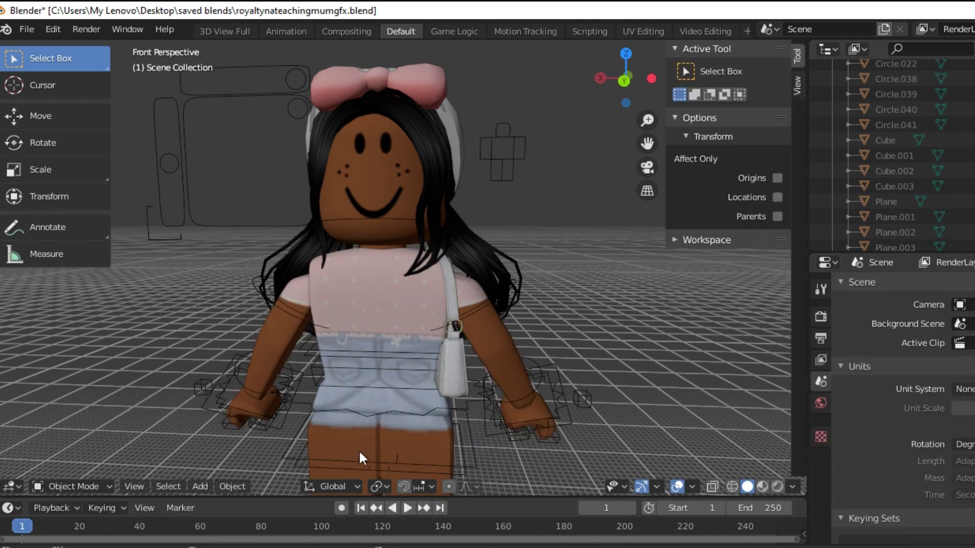
{"action": "left_click", "coordinate": [359, 451]}
{"action": "key", "text": "x"}
{"action": "left_click", "coordinate": [406, 455]}
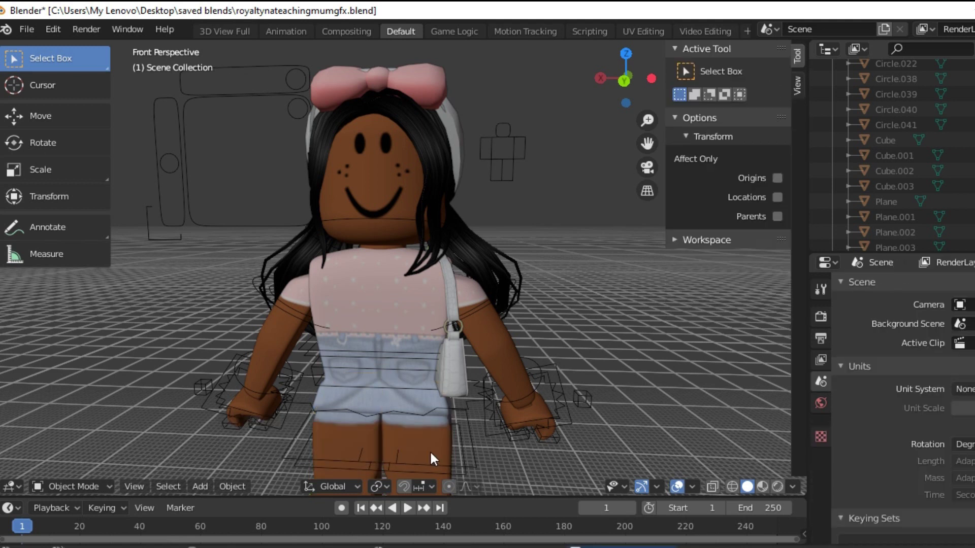
- Select the imported head, hair pieces, bow and accessories together and set their origins
{"action": "left_click", "coordinate": [368, 193]}
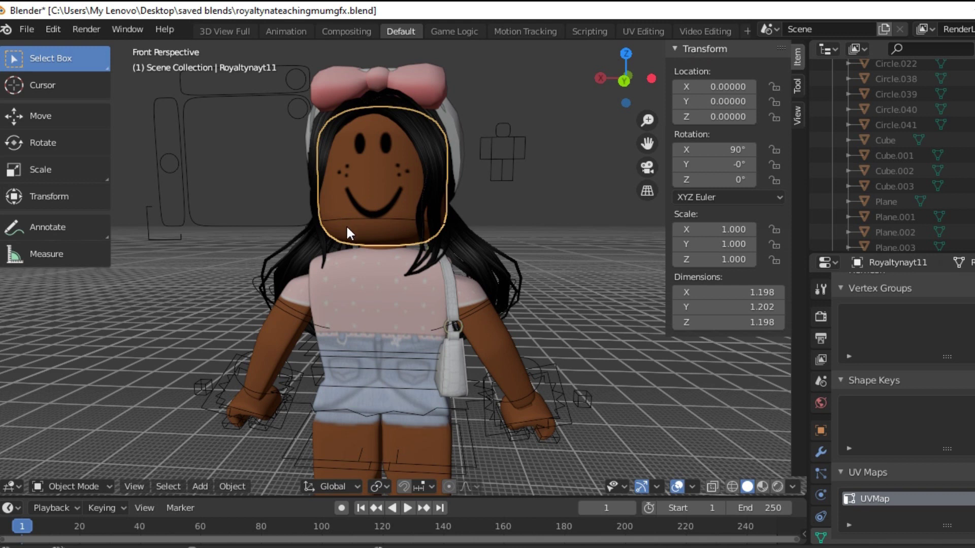
{"action": "left_click", "coordinate": [438, 170]}
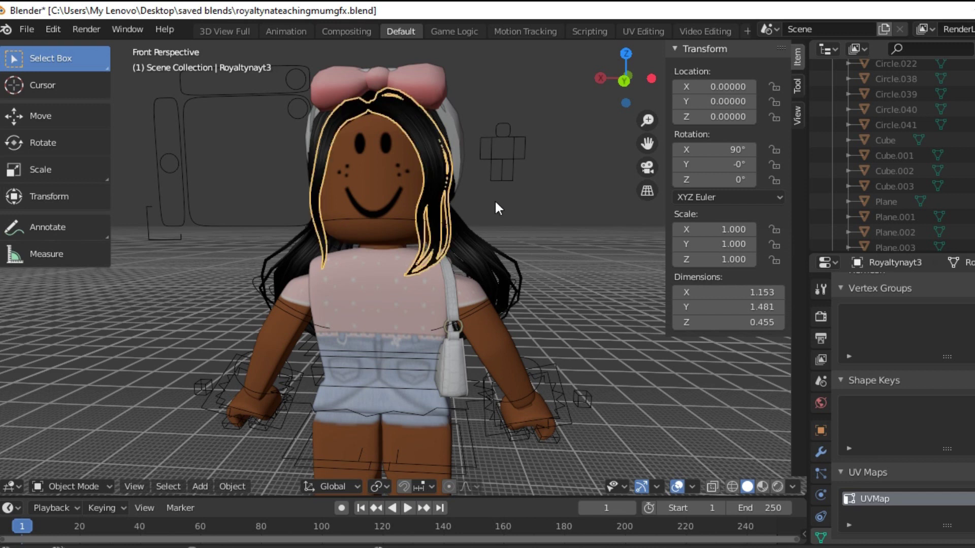
{"action": "left_click", "coordinate": [484, 263]}
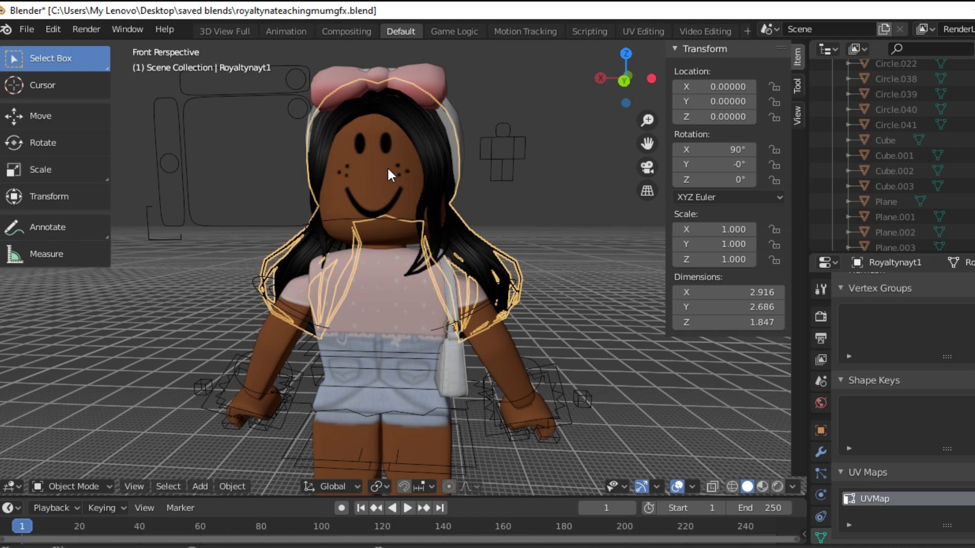
{"action": "left_click", "coordinate": [407, 78]}
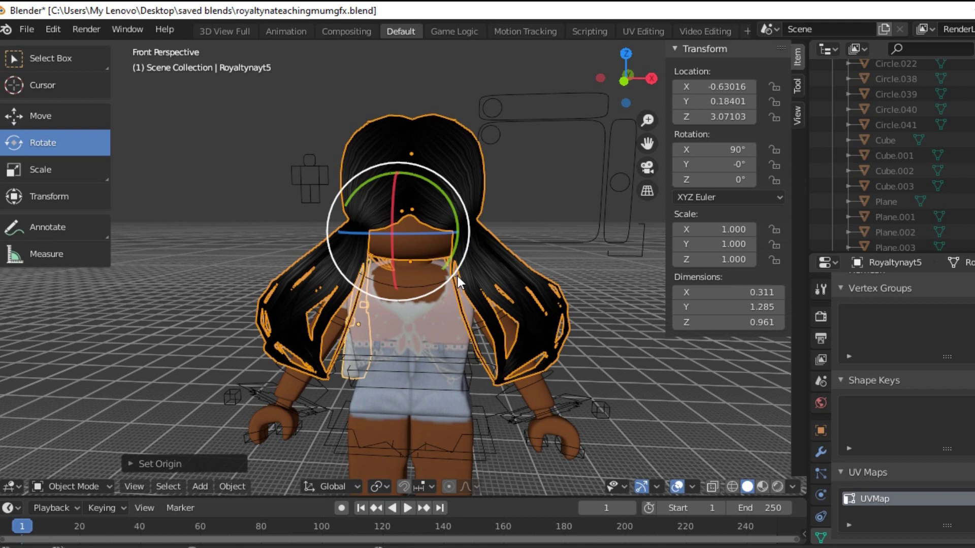
- Rotate the selected head, hair and accessories to 180° about Z and move them onto the rig's neck
{"action": "left_click_drag", "start_coordinate": [388, 233], "coordinate": [585, 195]}
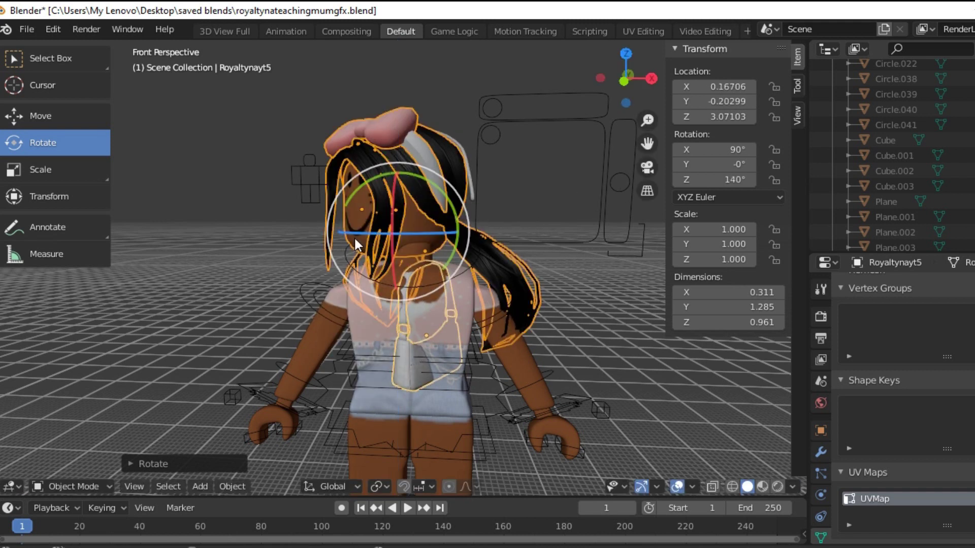
{"action": "left_click_drag", "start_coordinate": [354, 236], "coordinate": [359, 261]}
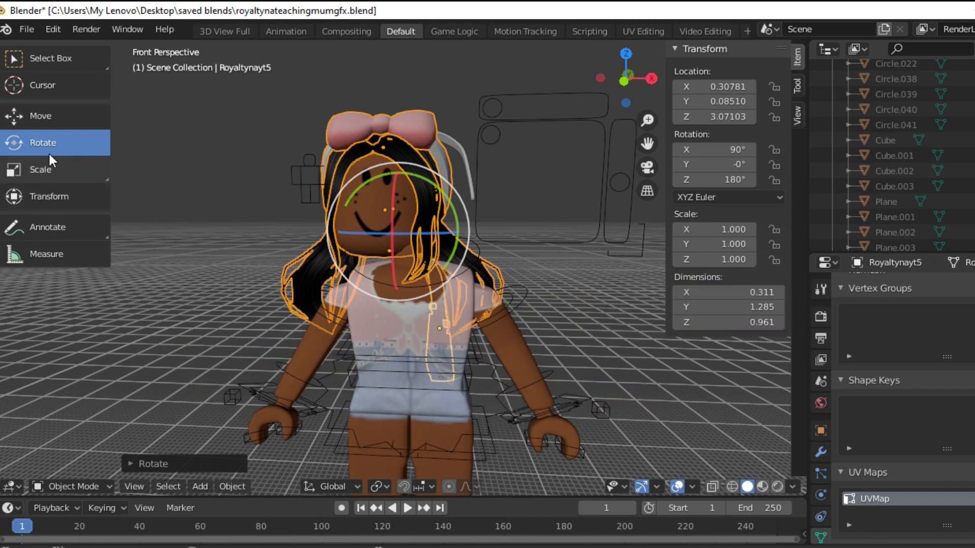
{"action": "left_click", "coordinate": [47, 113]}
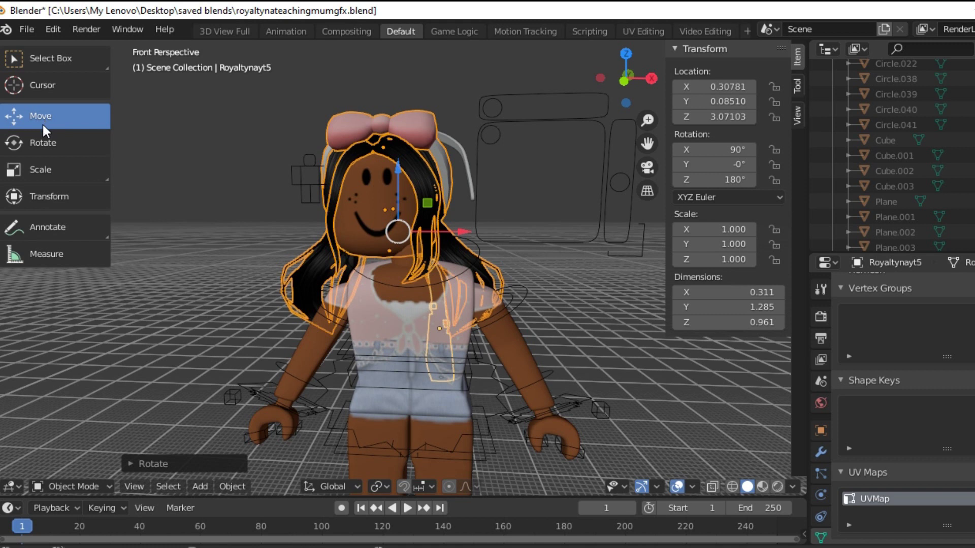
{"action": "left_click", "coordinate": [450, 227]}
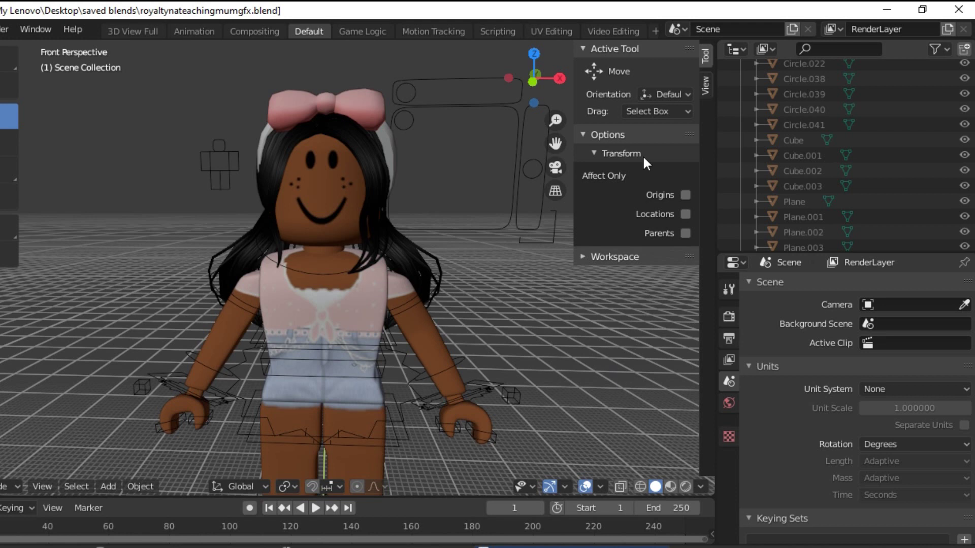
- Enable nodes for the world surface and set the background colour to an Environment Texture
{"action": "left_click", "coordinate": [727, 401]}
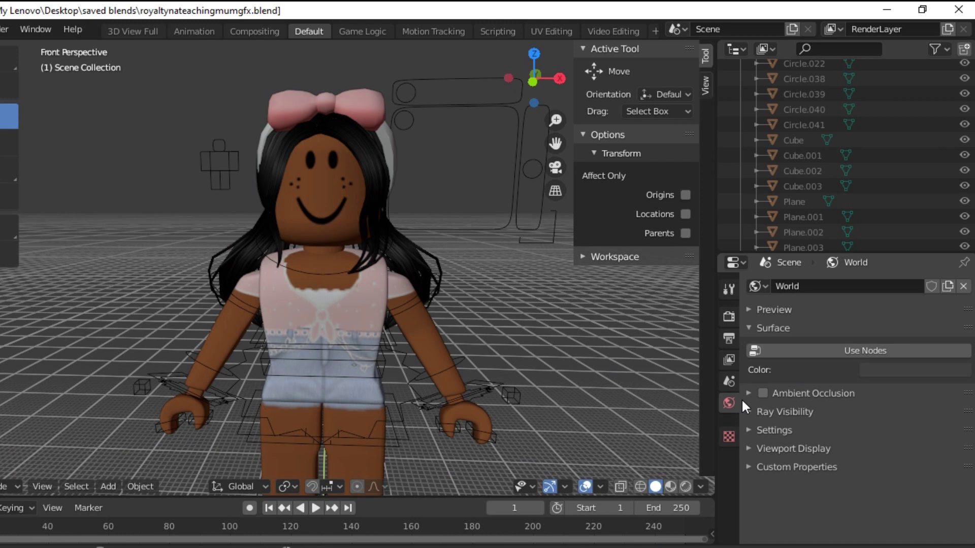
{"action": "left_click", "coordinate": [879, 349]}
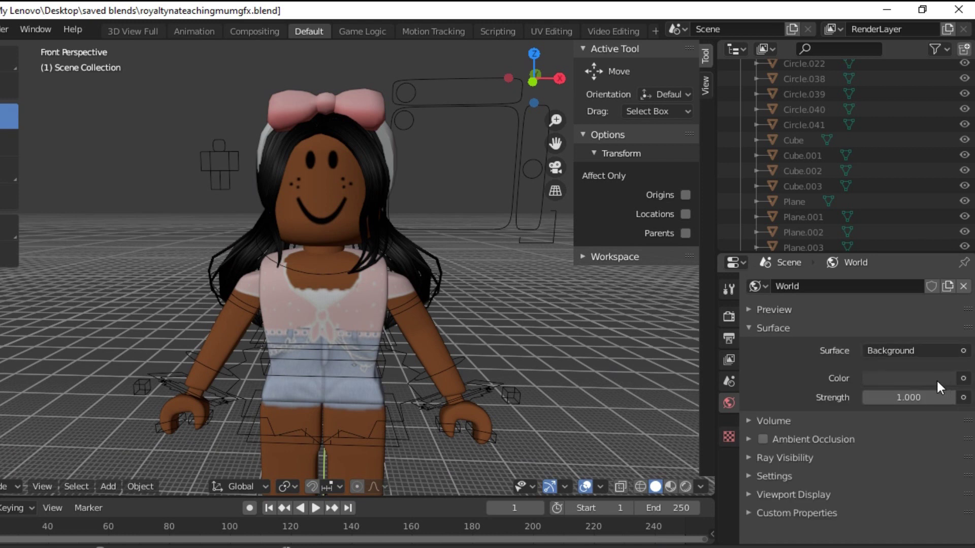
{"action": "left_click", "coordinate": [963, 378]}
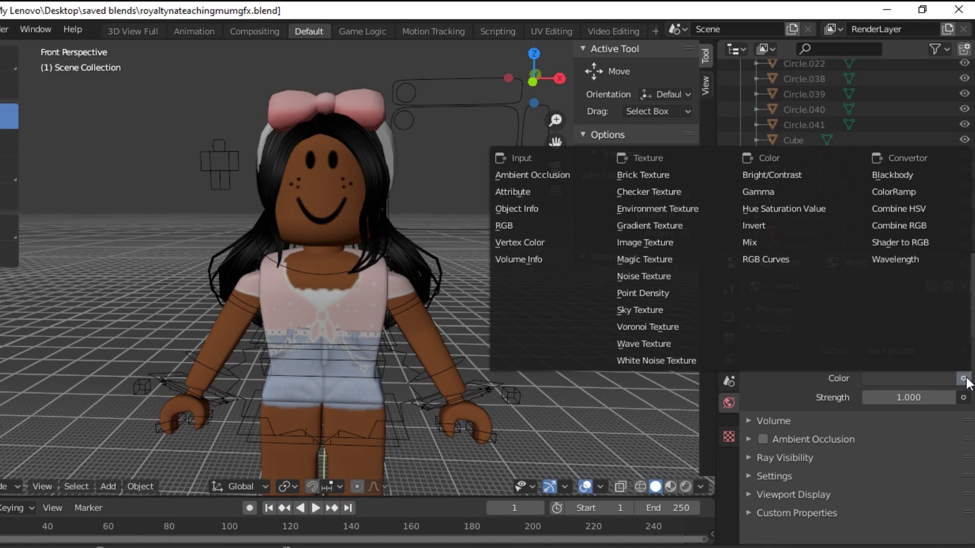
{"action": "left_click", "coordinate": [647, 212]}
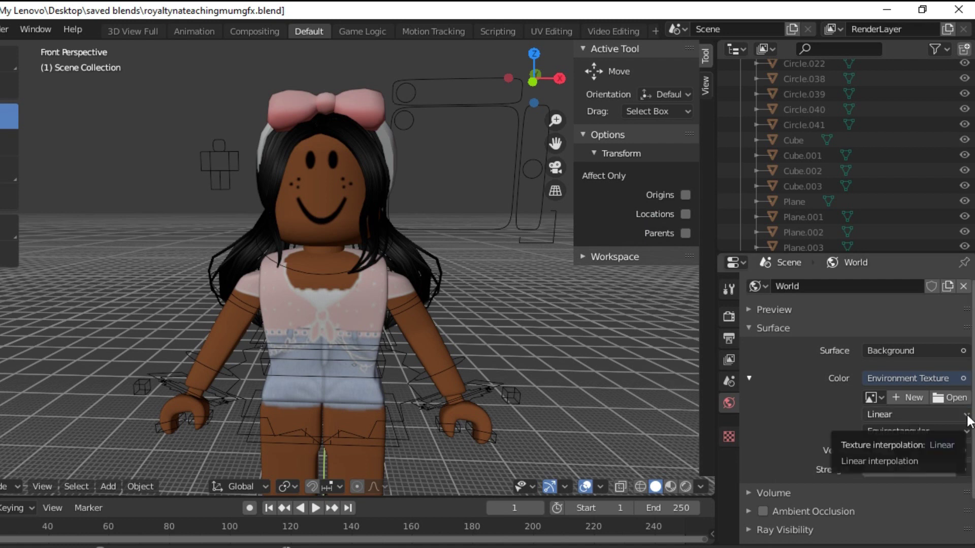
- Load venice_sunset_4k.hdr from the HDRIs folder as the world's environment image
{"action": "left_click", "coordinate": [949, 399]}
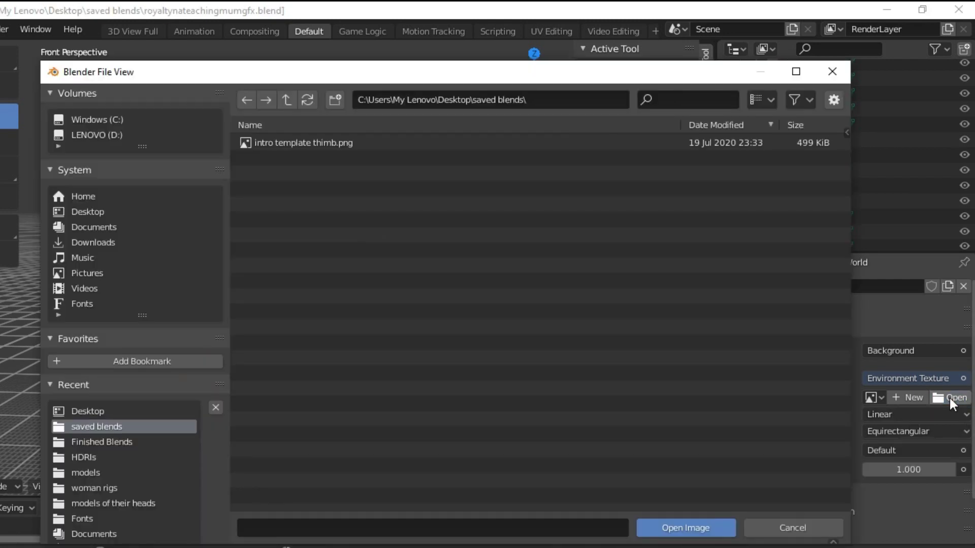
{"action": "left_click", "coordinate": [87, 456]}
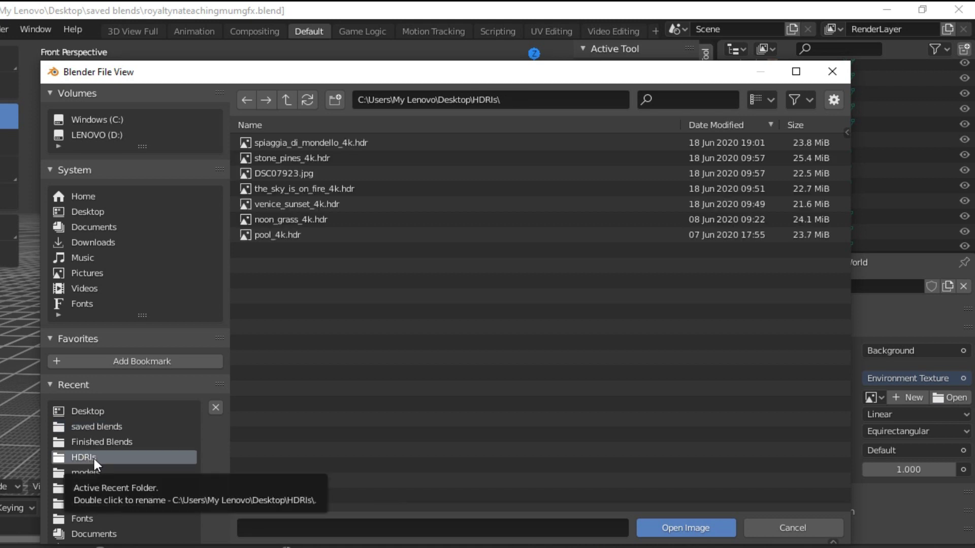
{"action": "left_click", "coordinate": [300, 203]}
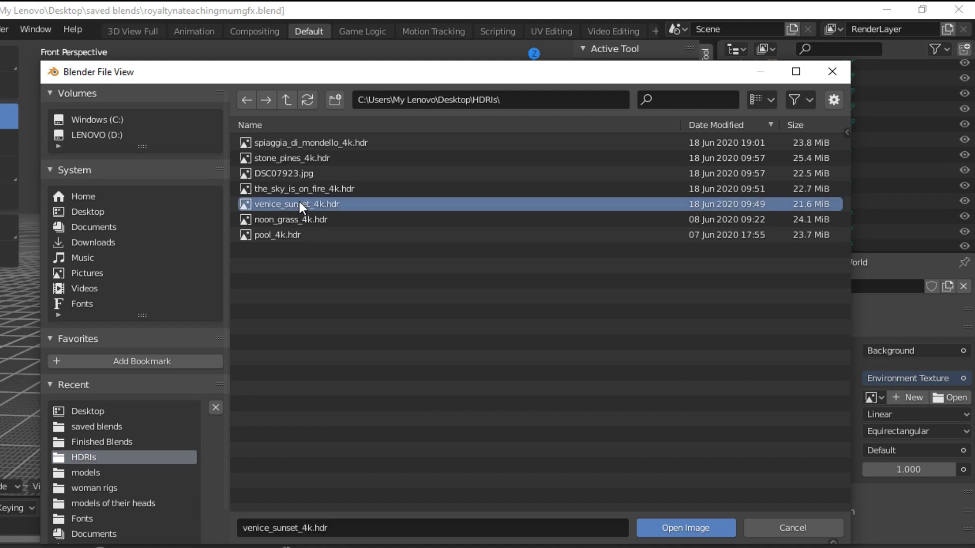
{"action": "left_click", "coordinate": [684, 526]}
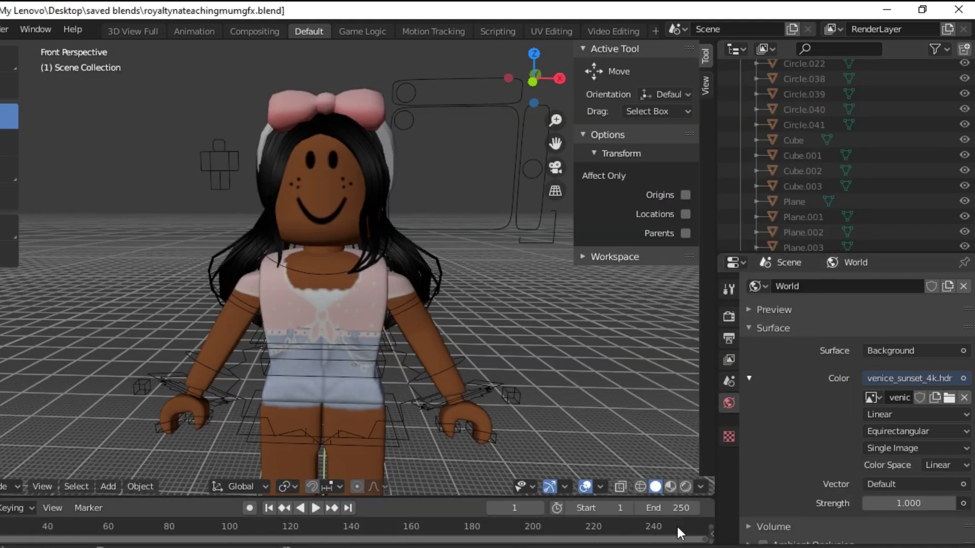
- Set the world background strength to 1.2
{"action": "left_click", "coordinate": [964, 504]}
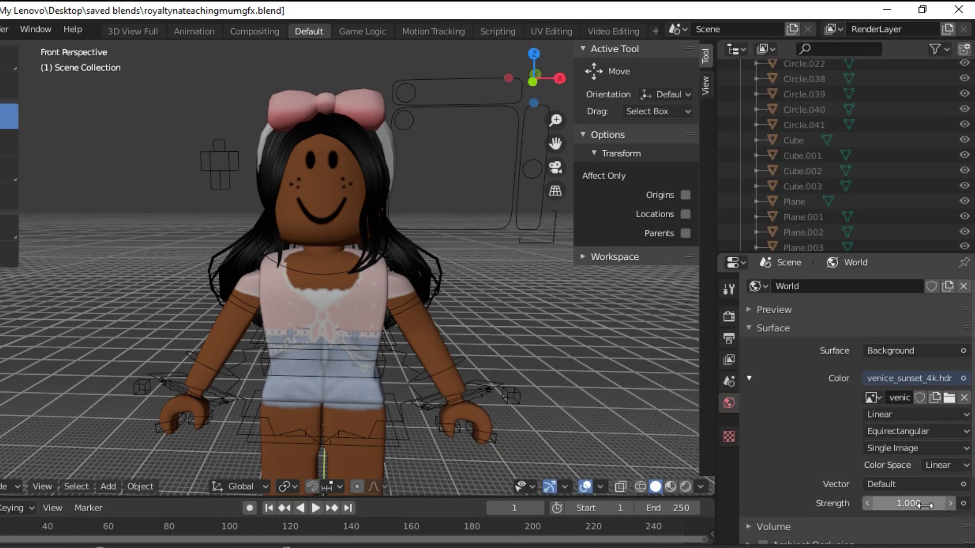
{"action": "double_click", "coordinate": [916, 504]}
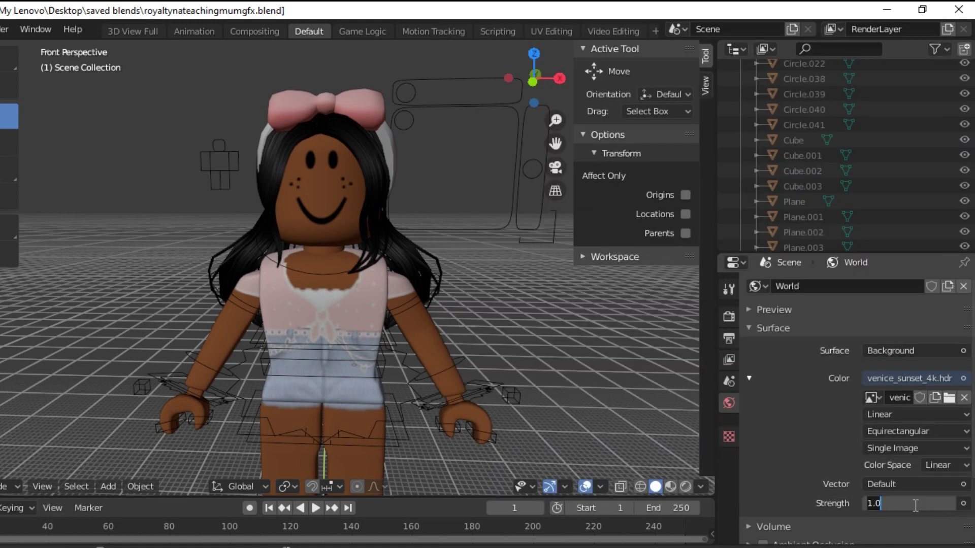
{"action": "key", "text": "BackSpace"}
{"action": "type", "text": "2"}
{"action": "key", "text": "Return"}
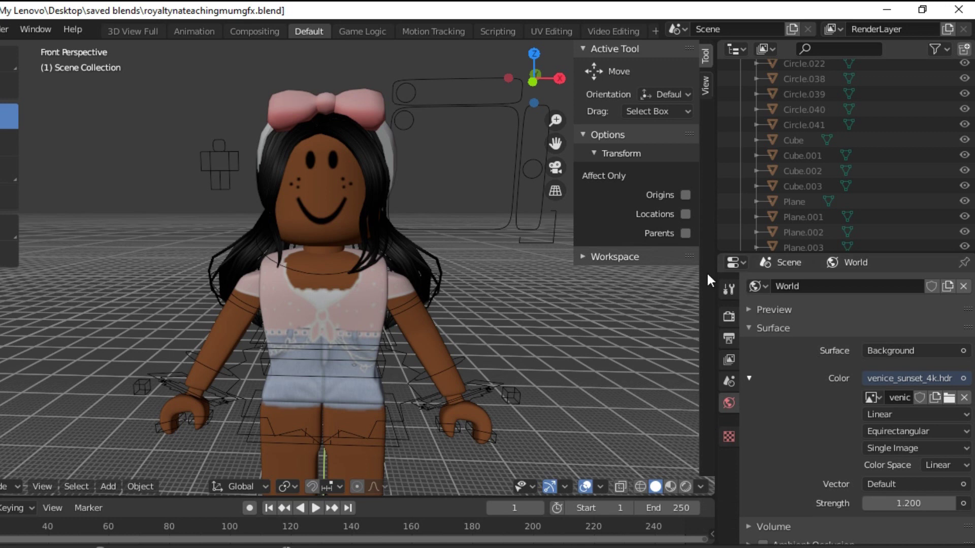
- Set the Transparency max bounces under Light Paths to 0 in the Cycles render settings
{"action": "left_click", "coordinate": [724, 315]}
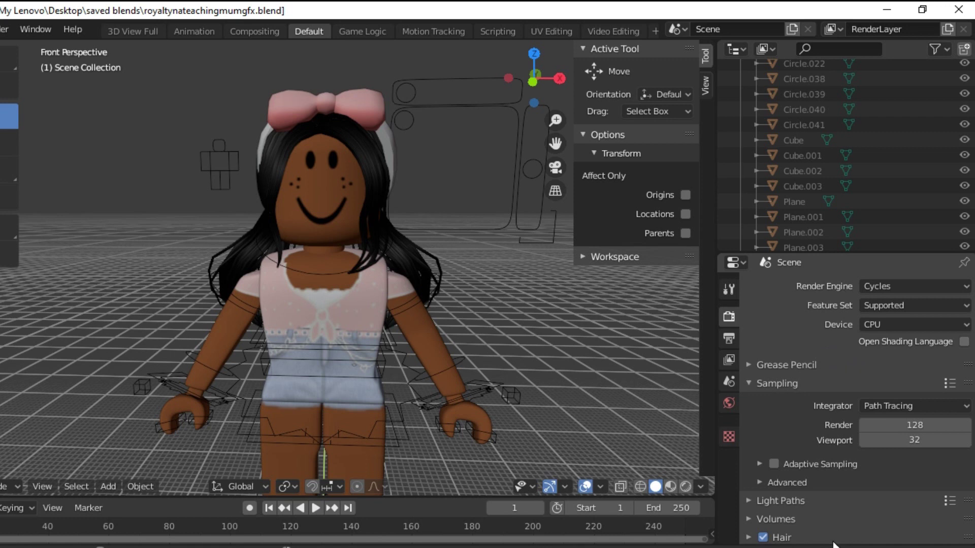
{"action": "left_click", "coordinate": [793, 499]}
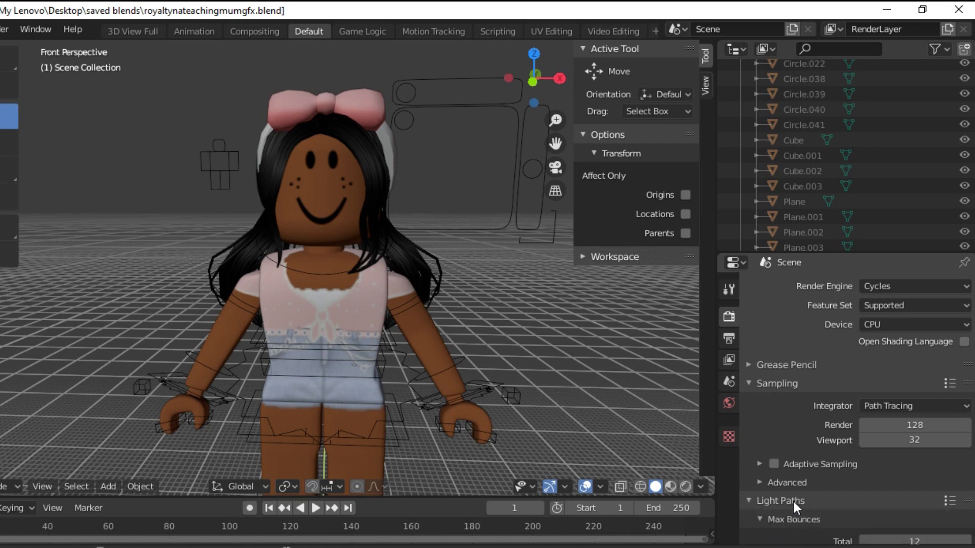
{"action": "scroll", "coordinate": [792, 502], "scroll_direction": "down", "scroll_amount": 4}
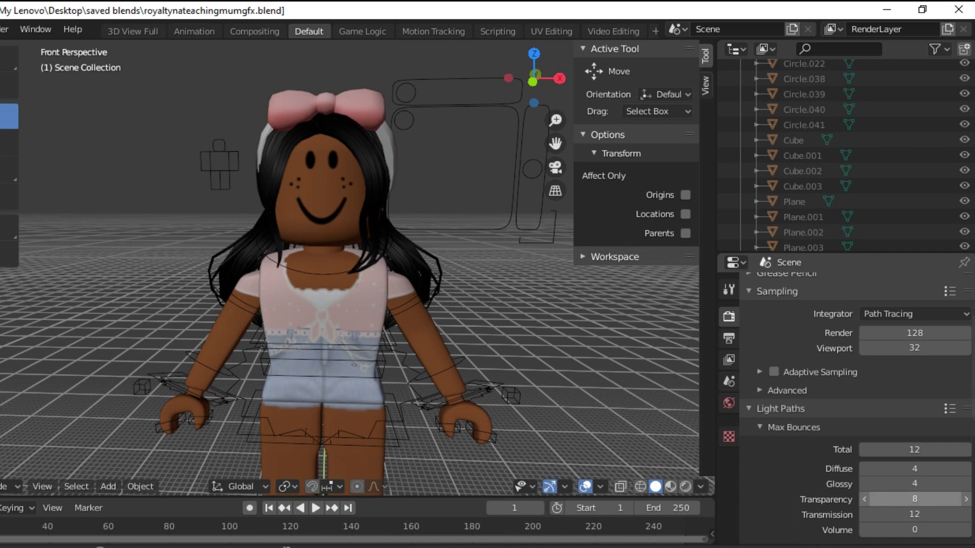
{"action": "left_click", "coordinate": [911, 500]}
{"action": "key", "text": "BackSpace"}
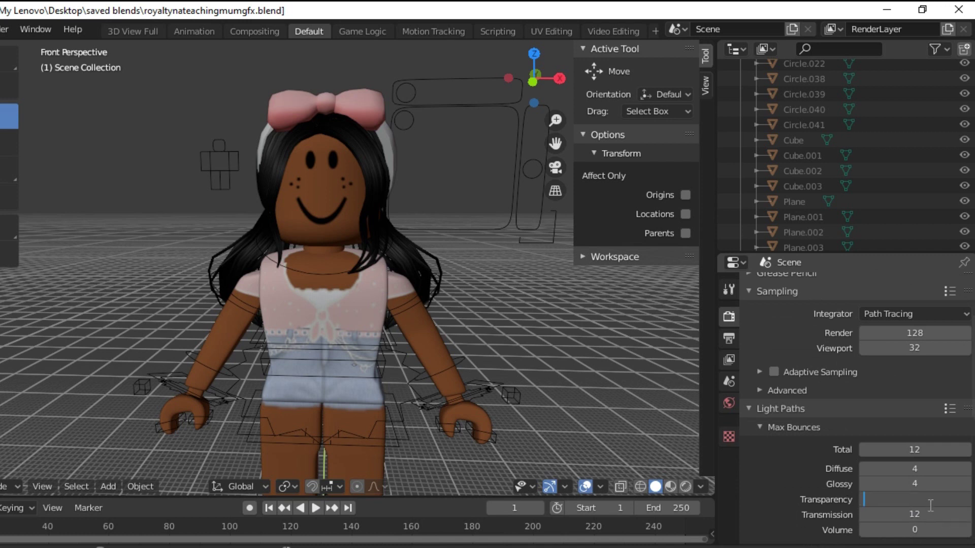
{"action": "type", "text": "0"}
{"action": "key", "text": "Return"}
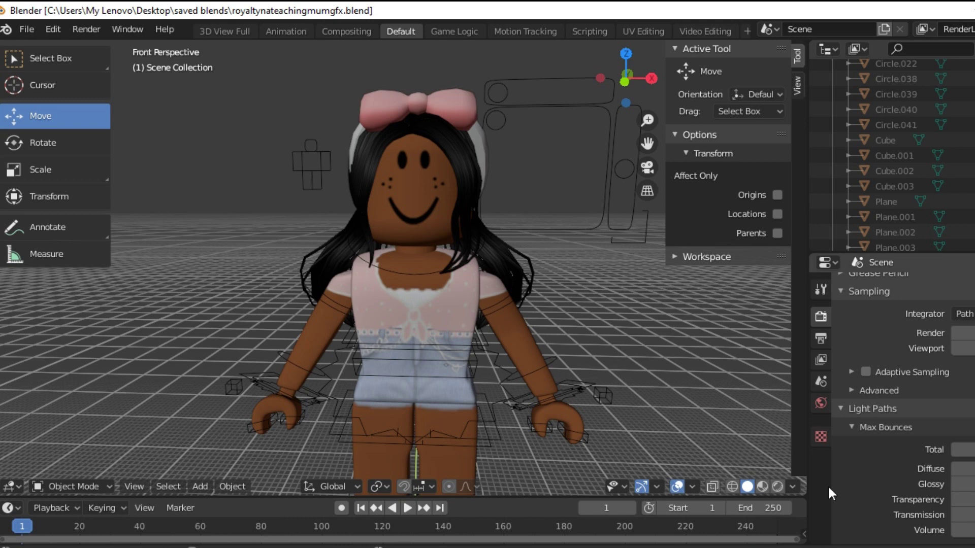
- Preview the character and HDRI background in Rendered shading, and return the viewport to Solid shading
{"action": "left_click", "coordinate": [776, 487]}
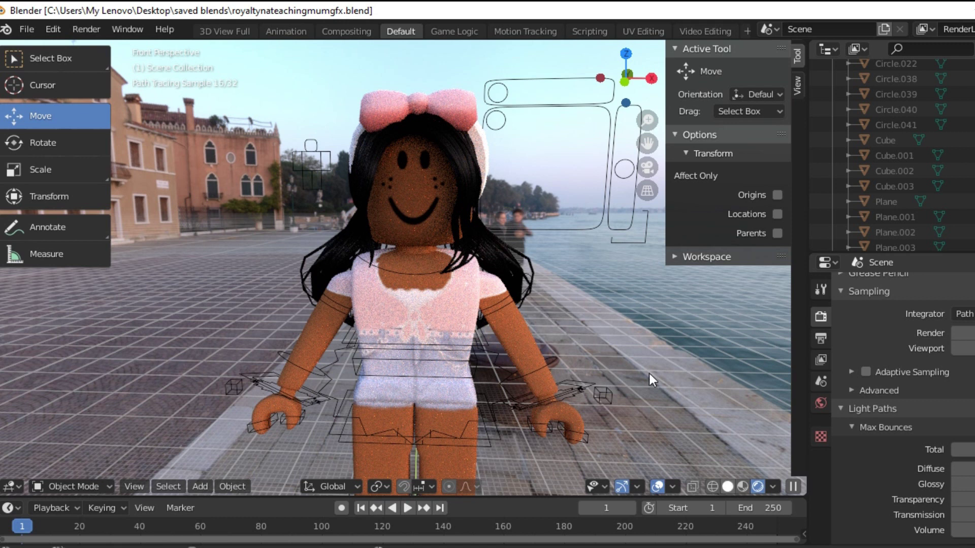
{"action": "key", "text": "z"}
{"action": "scroll", "coordinate": [422, 271], "scroll_direction": "down", "scroll_amount": 5}
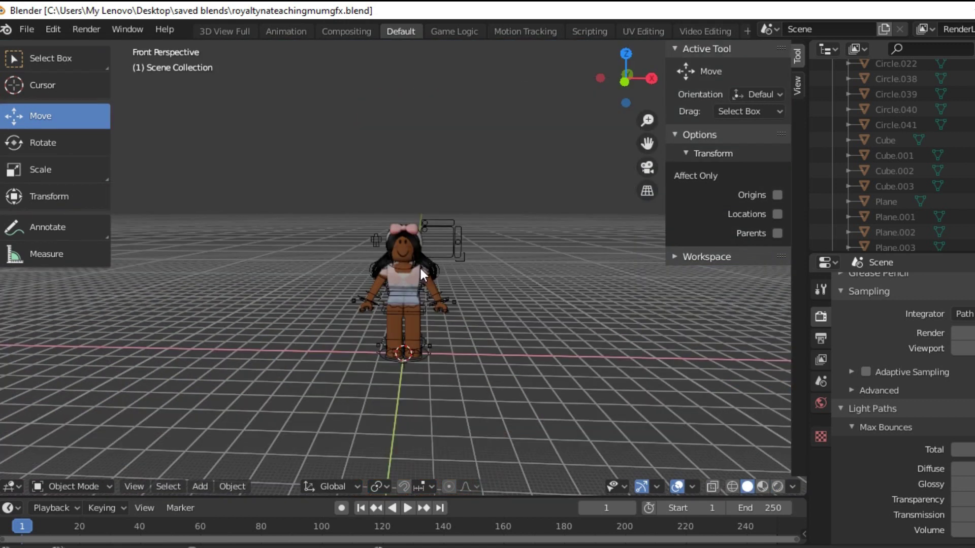
- Rotate the whole character about the Z axis to face along X, and put the rig in Pose Mode
{"action": "left_click", "coordinate": [428, 302]}
{"action": "left_click", "coordinate": [57, 148]}
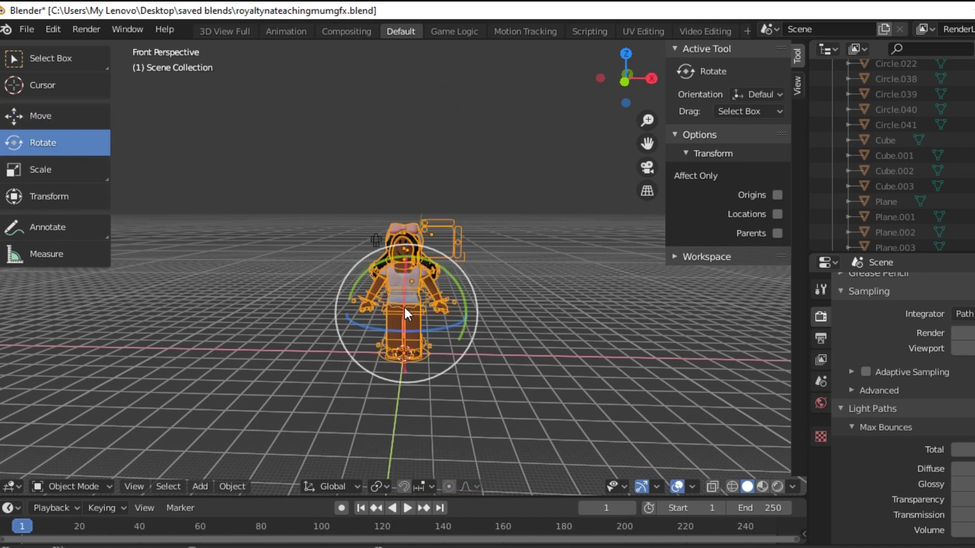
{"action": "left_click", "coordinate": [428, 331]}
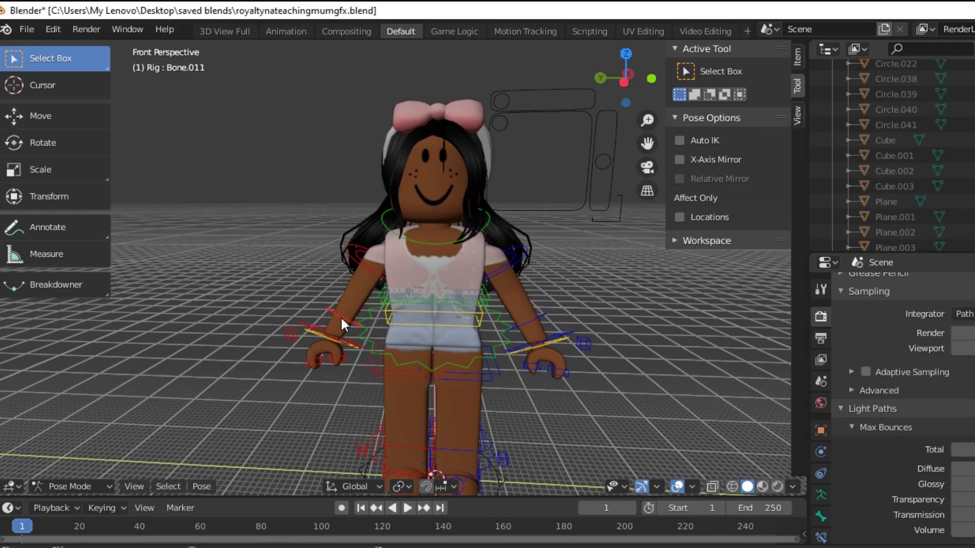
- Rotate the bones of the character's right arm to raise it into a wave with the elbow bent
{"action": "left_click", "coordinate": [43, 143]}
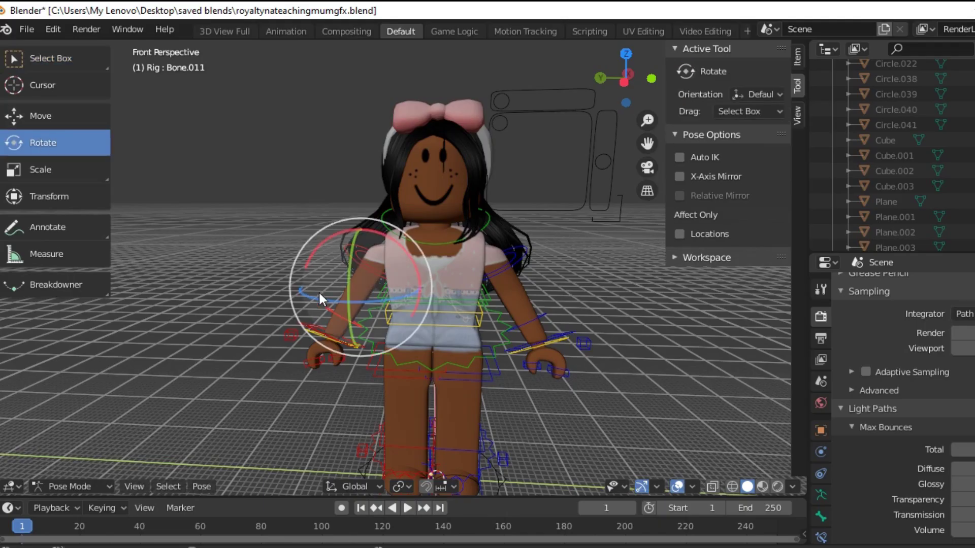
{"action": "left_click_drag", "start_coordinate": [309, 292], "coordinate": [118, 353]}
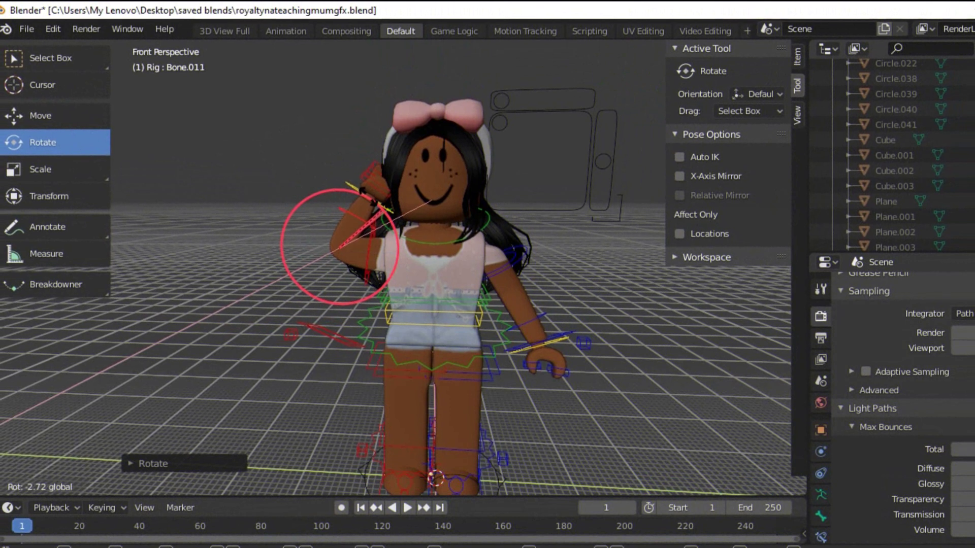
{"action": "left_click_drag", "start_coordinate": [355, 189], "coordinate": [308, 213]}
- Rotate the character's left upper arm, forearm and hand bones so the hand rests beside the hip
{"action": "left_click", "coordinate": [613, 322]}
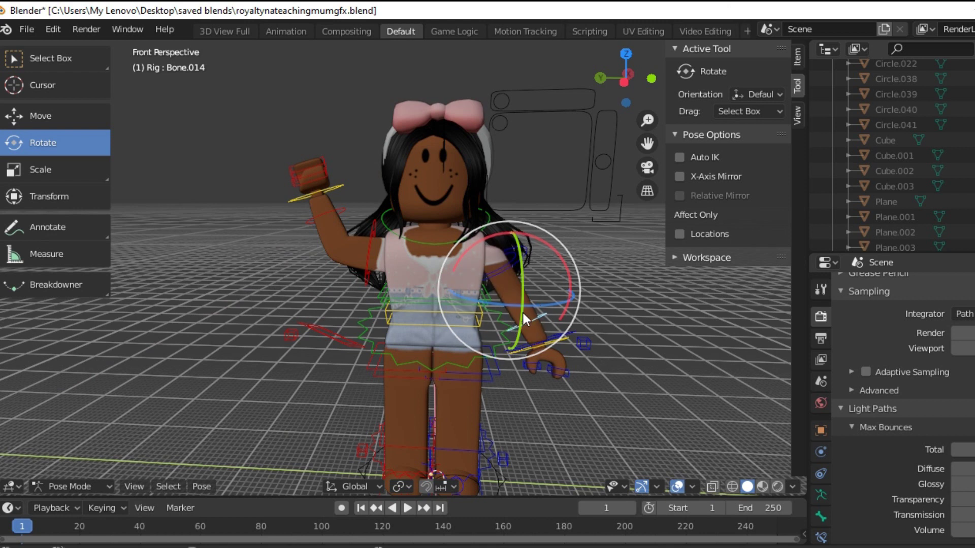
{"action": "left_click_drag", "start_coordinate": [523, 313], "coordinate": [594, 315]}
{"action": "left_click", "coordinate": [498, 267]}
{"action": "left_click_drag", "start_coordinate": [499, 267], "coordinate": [518, 356]}
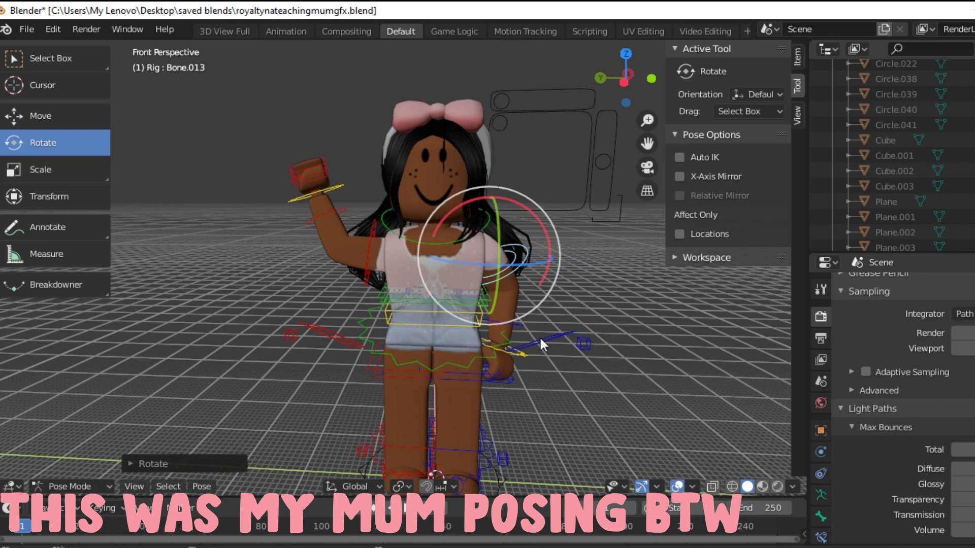
{"action": "left_click", "coordinate": [522, 355]}
{"action": "left_click", "coordinate": [509, 349]}
{"action": "left_click", "coordinate": [510, 342]}
{"action": "left_click", "coordinate": [500, 352]}
{"action": "left_click", "coordinate": [500, 348]}
{"action": "left_click_drag", "start_coordinate": [500, 347], "coordinate": [569, 292]}
- Pose the character's right leg by bending it at the knee with the lower leg raised backward
{"action": "key", "text": "ctrl+Tab"}
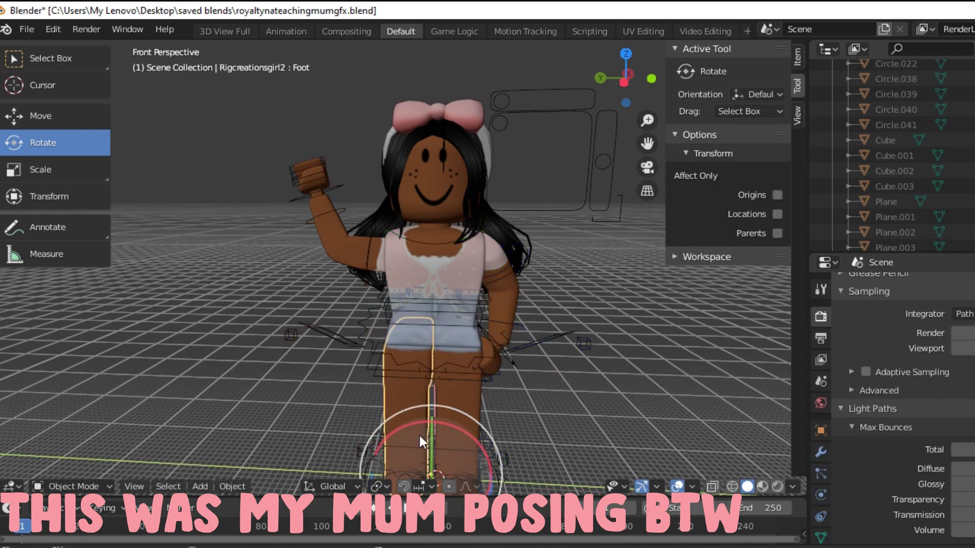
{"action": "key", "text": "ctrl+Tab"}
{"action": "left_click", "coordinate": [404, 443]}
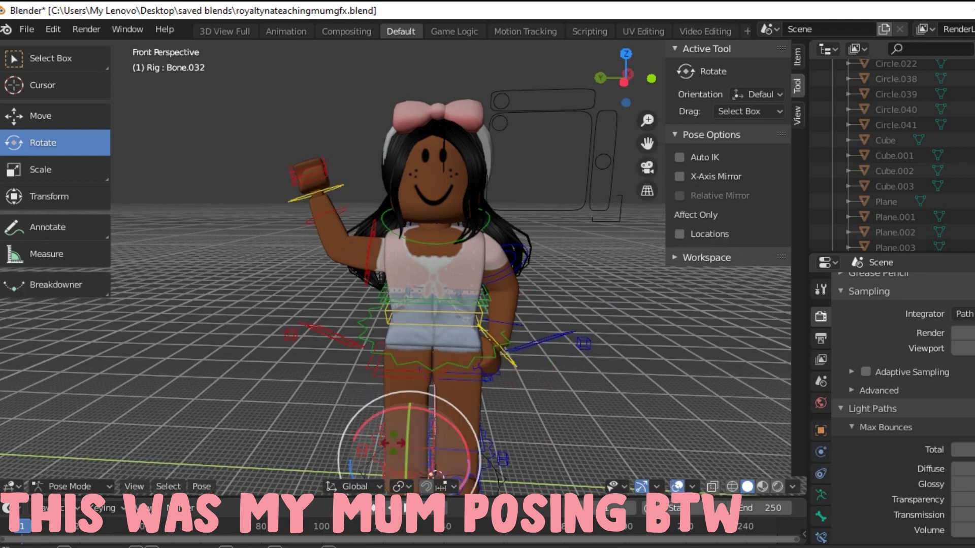
{"action": "scroll", "coordinate": [403, 429], "scroll_direction": "up", "scroll_amount": 6}
{"action": "middle_click_drag", "start_coordinate": [403, 429], "coordinate": [194, 252]}
{"action": "key", "text": "r"}
{"action": "key", "text": "z"}
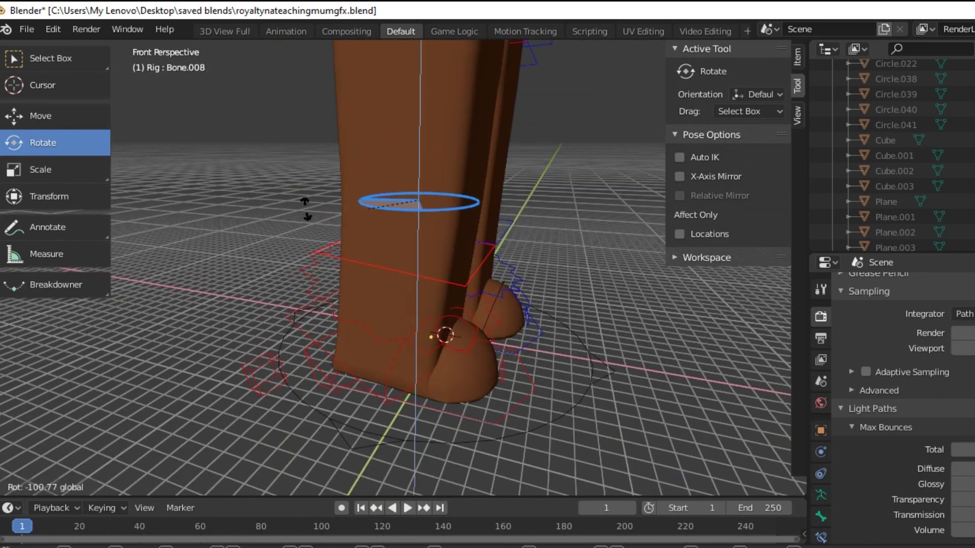
{"action": "left_click", "coordinate": [231, 381]}
{"action": "key", "text": "ctrl+Tab"}
{"action": "key", "text": "ctrl+Tab"}
{"action": "left_click_drag", "start_coordinate": [472, 175], "coordinate": [457, 223]}
{"action": "scroll", "coordinate": [457, 223], "scroll_direction": "down", "scroll_amount": 8}
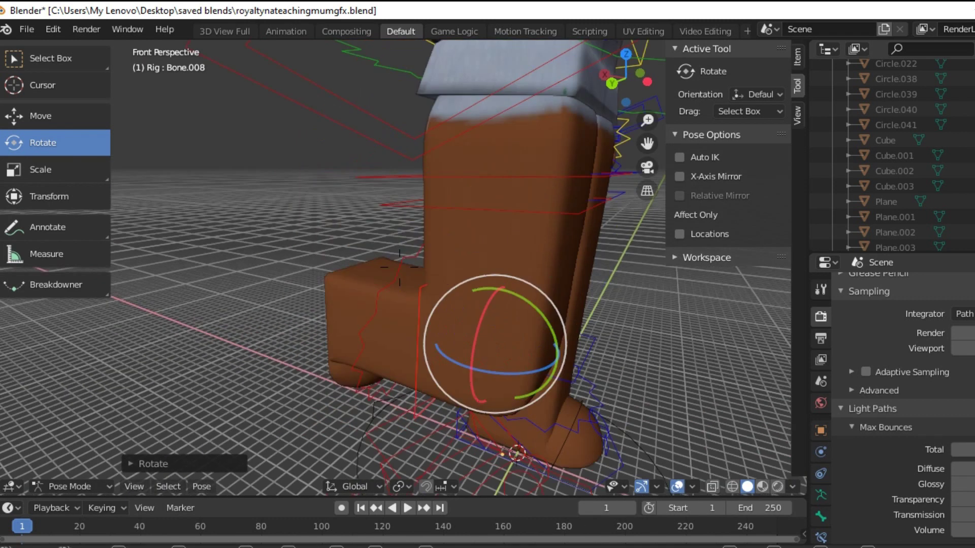
- Tilt the head, hair and bow headband to one side in Object Mode, undoing stray rotations
{"action": "key", "text": "ctrl+Tab"}
{"action": "left_click", "coordinate": [491, 257]}
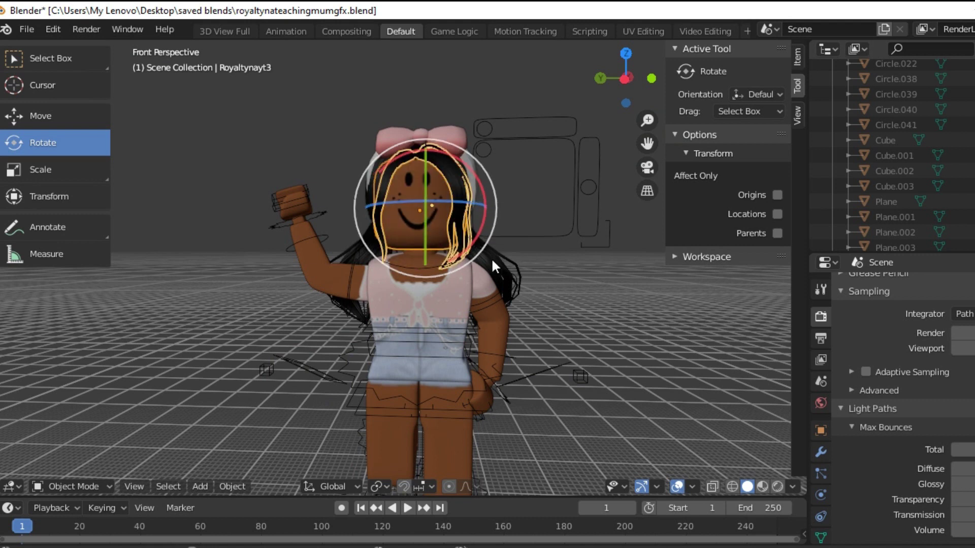
{"action": "mouse_move", "coordinate": [474, 178]}
{"action": "left_mouse_down"}
{"action": "mouse_move", "coordinate": [416, 43]}
{"action": "mouse_move", "coordinate": [475, 195]}
{"action": "left_mouse_up"}
{"action": "key", "text": "ctrl+z"}
{"action": "key", "text": "ctrl+z"}
{"action": "key", "text": "ctrl+z"}
{"action": "scroll", "coordinate": [597, 355], "scroll_direction": "down", "scroll_amount": 3}
{"action": "scroll", "coordinate": [597, 354], "scroll_direction": "up", "scroll_amount": 3}
- Add a camera to the scene and activate the Move tool for it
{"action": "left_click", "coordinate": [199, 486]}
{"action": "left_click", "coordinate": [230, 243]}
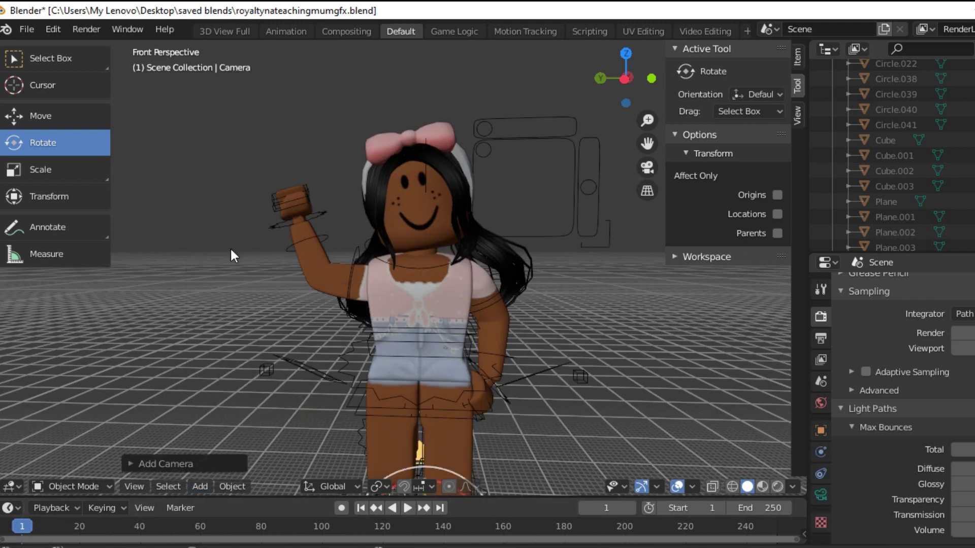
{"action": "scroll", "coordinate": [396, 304], "scroll_direction": "down", "scroll_amount": 3}
{"action": "left_click", "coordinate": [30, 122]}
- Set a square output resolution with a width of 1000 px
{"action": "left_click", "coordinate": [821, 338]}
{"action": "double_click", "coordinate": [964, 304]}
{"action": "type", "text": "1000"}
{"action": "key", "text": "Tab"}
{"action": "key", "text": "Return"}
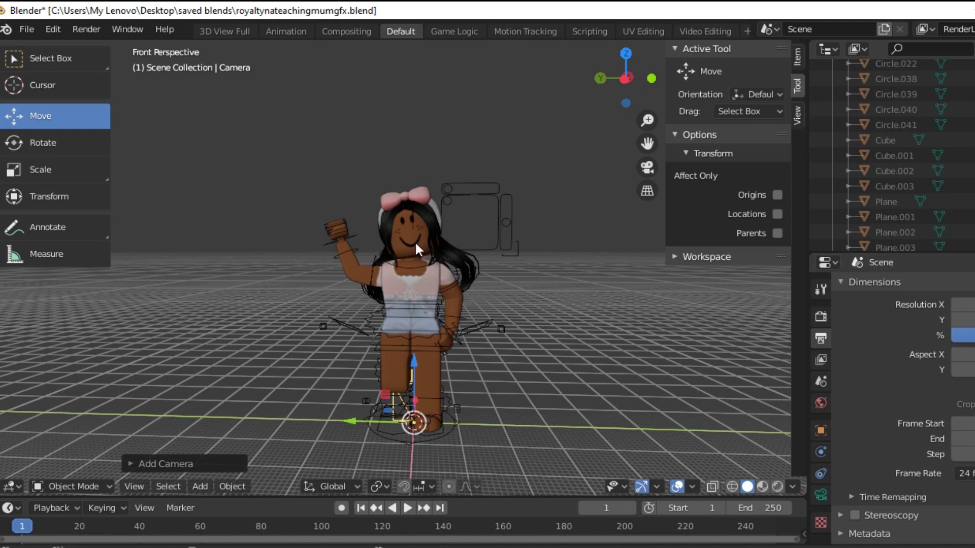
- Look through the camera and frame the full character from head to feet
{"action": "left_click", "coordinate": [644, 167]}
{"action": "mouse_move", "coordinate": [396, 274]}
{"action": "middle_mouse_down"}
{"action": "mouse_move", "coordinate": [416, 270]}
{"action": "mouse_move", "coordinate": [411, 279]}
{"action": "mouse_move", "coordinate": [400, 267]}
{"action": "middle_mouse_up"}
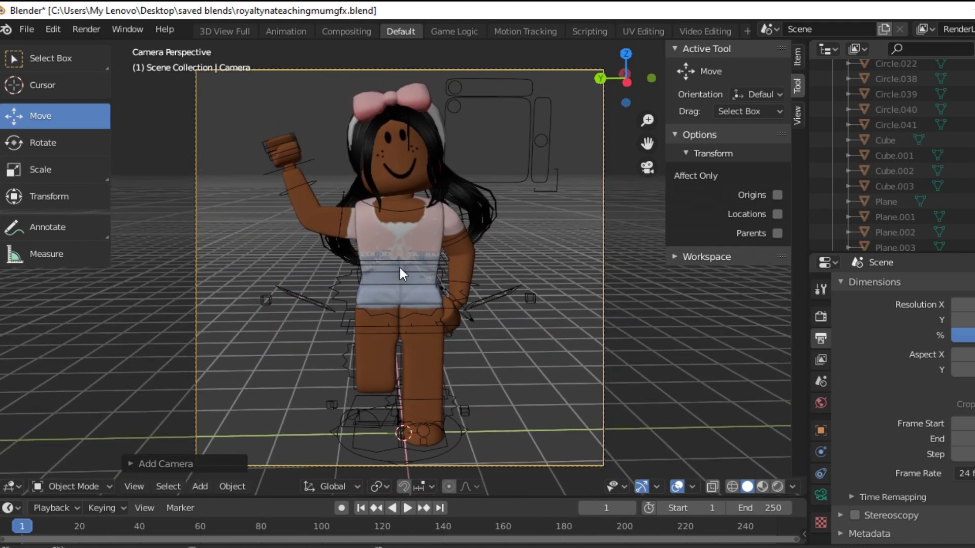
- Save the file while previewing the camera shot in Rendered shading, and return to Solid shading
{"action": "left_click", "coordinate": [777, 487]}
{"action": "key", "text": "ctrl+s"}
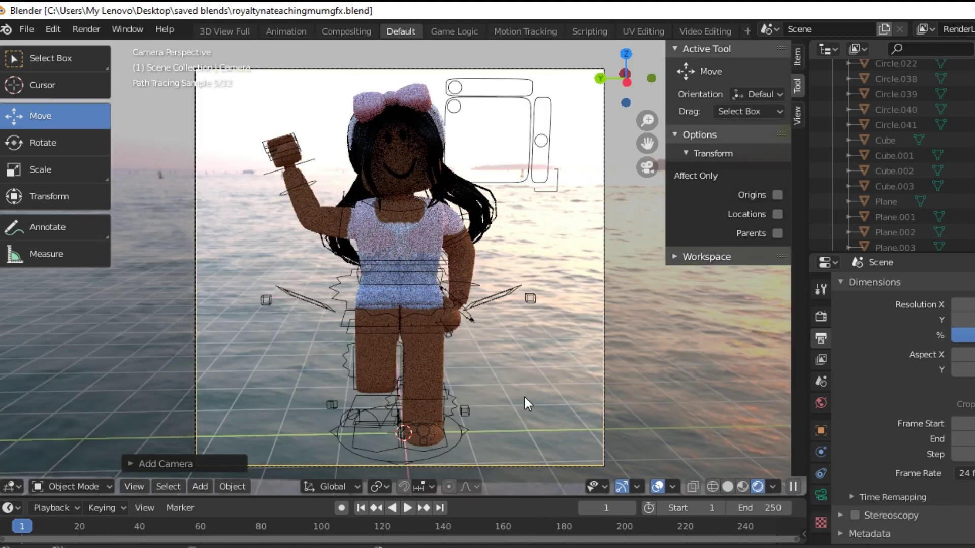
{"action": "left_click", "coordinate": [726, 488]}
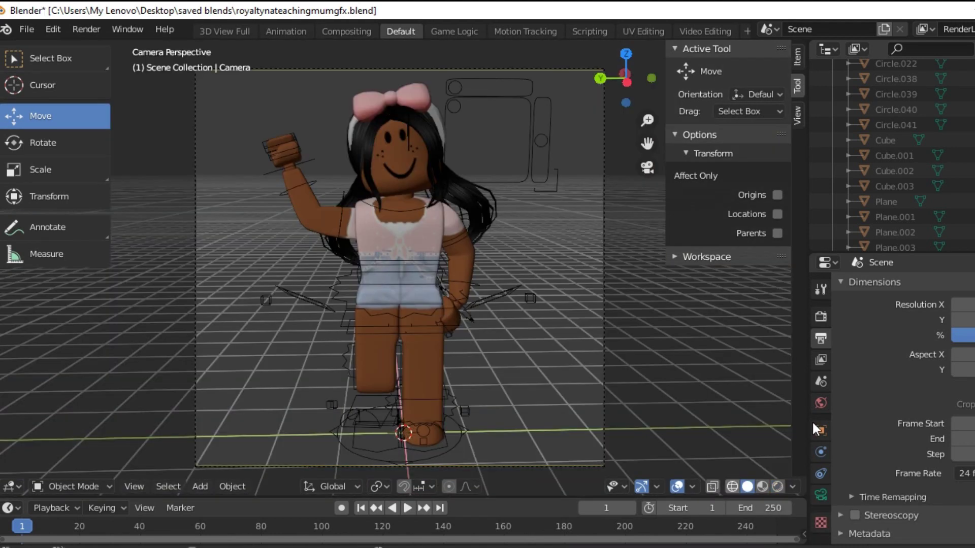
- Enable Denoising for the view layer and save the file
{"action": "left_click", "coordinate": [824, 366]}
{"action": "scroll", "coordinate": [867, 445], "scroll_direction": "down", "scroll_amount": 6}
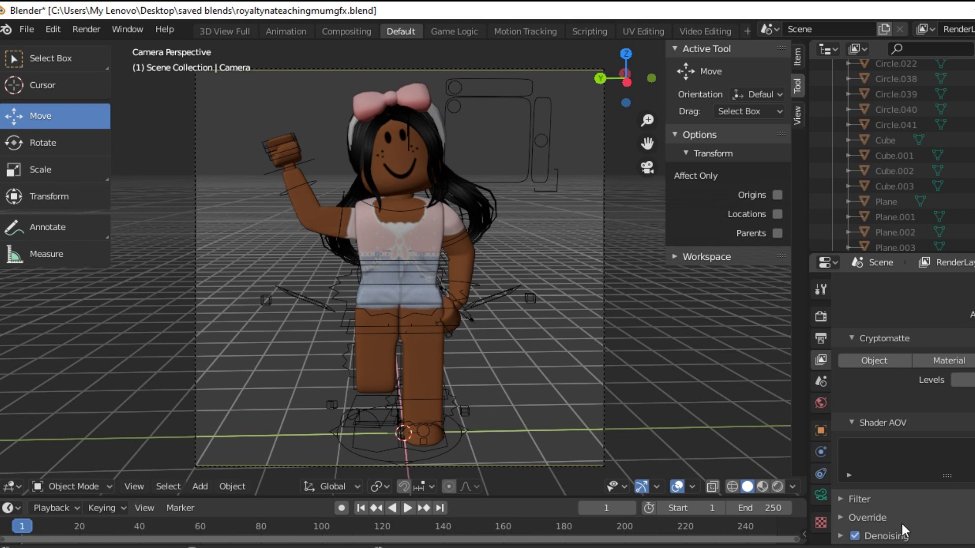
{"action": "key", "text": "ctrl+s"}
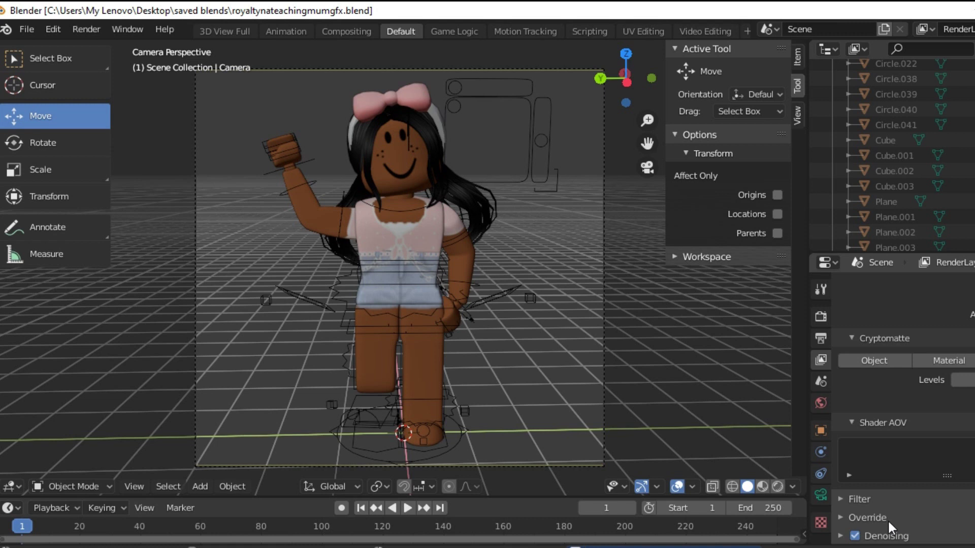
- Render the camera view as a still image
{"action": "left_click", "coordinate": [87, 31]}
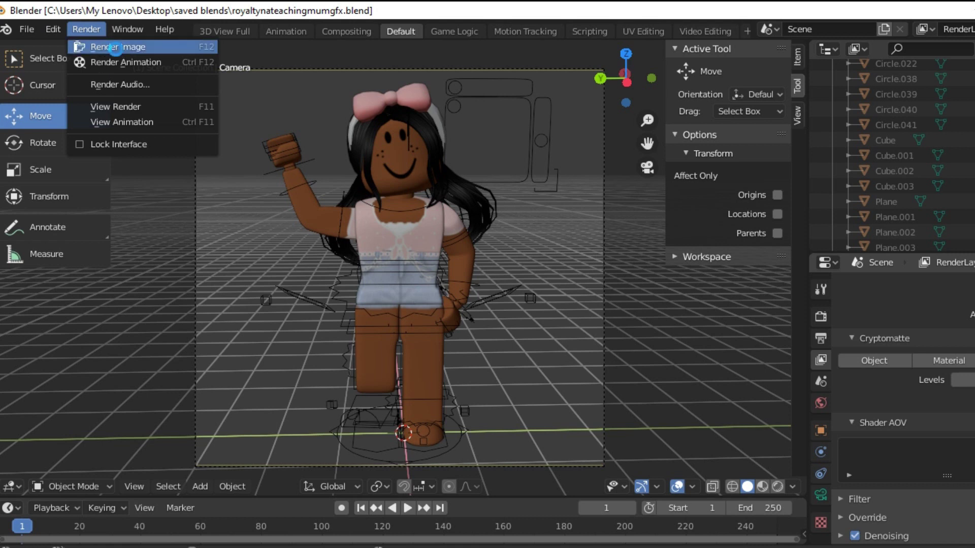
{"action": "left_click", "coordinate": [117, 48]}
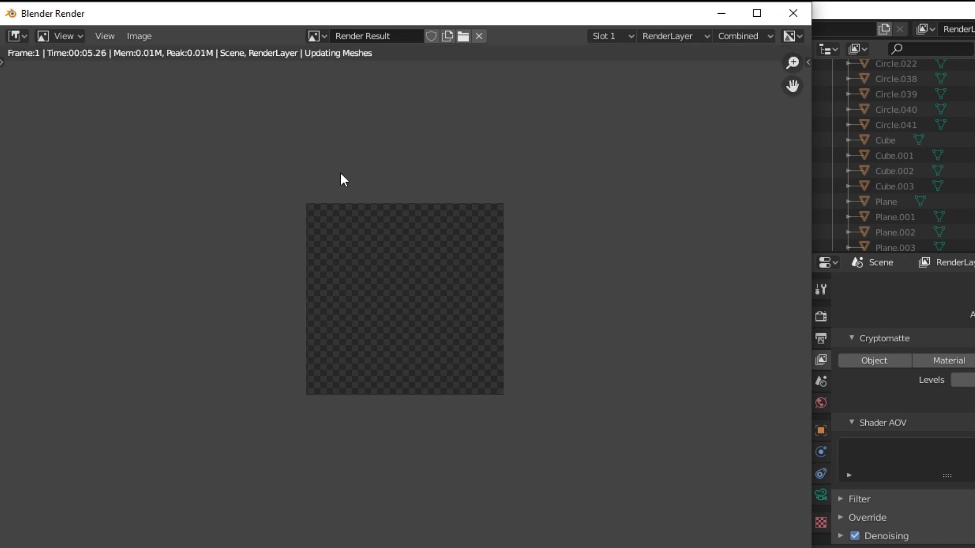
{"action": "scroll", "coordinate": [429, 245], "scroll_direction": "up", "scroll_amount": 2}
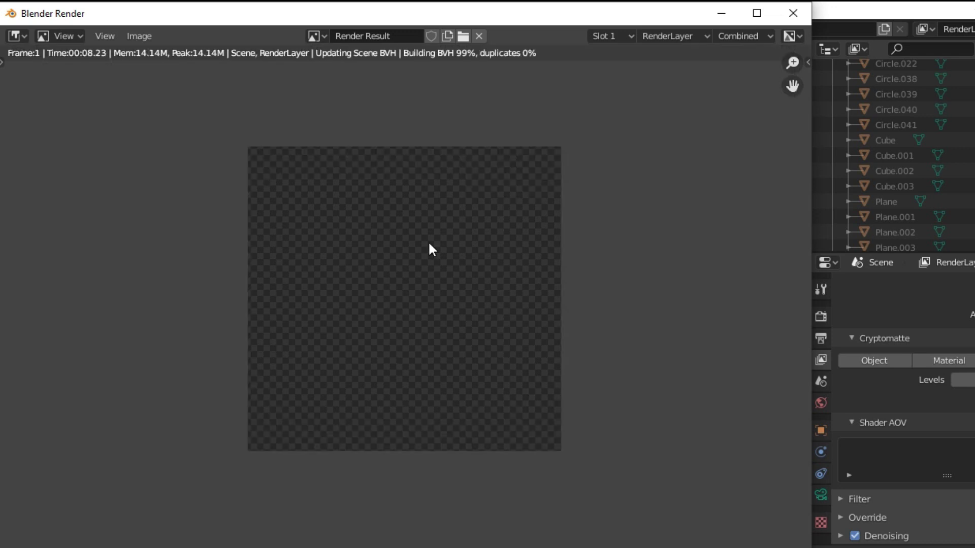